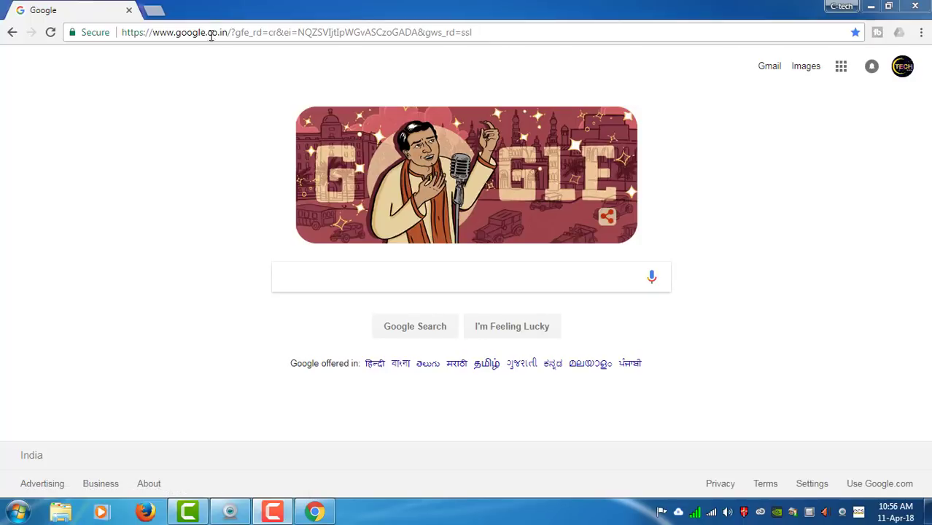
# Open the bookmarked SBI YONO account options page in a new tab and close the Google tab.
pyautogui.click(159, 10)
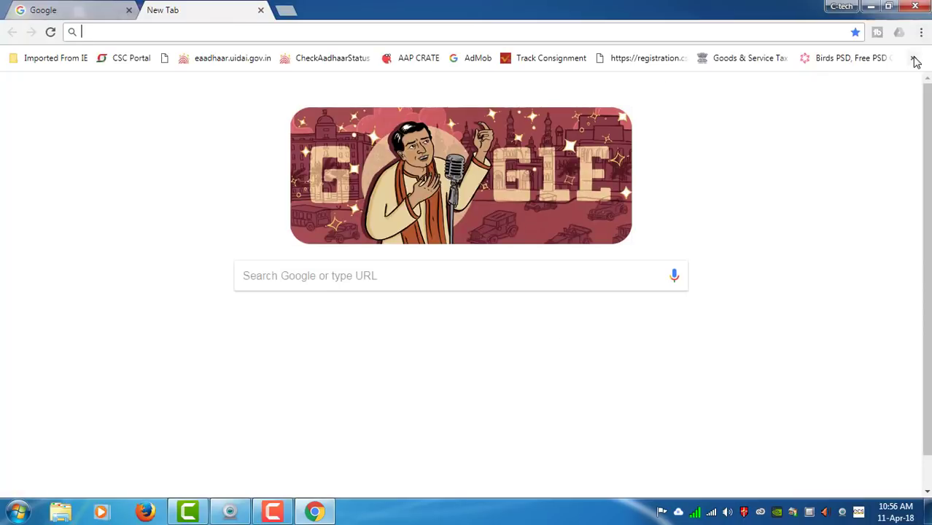
pyautogui.click(913, 59)
pyautogui.click(860, 123)
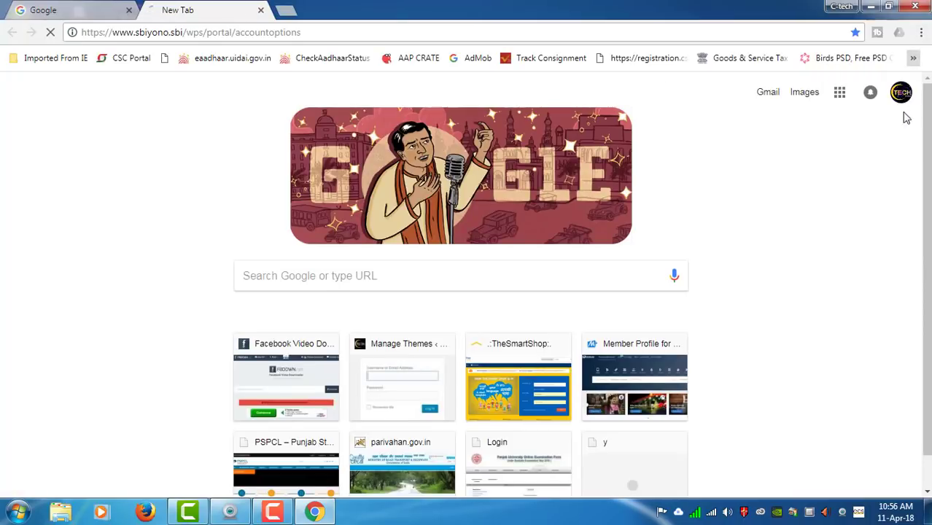
pyautogui.click(129, 10)
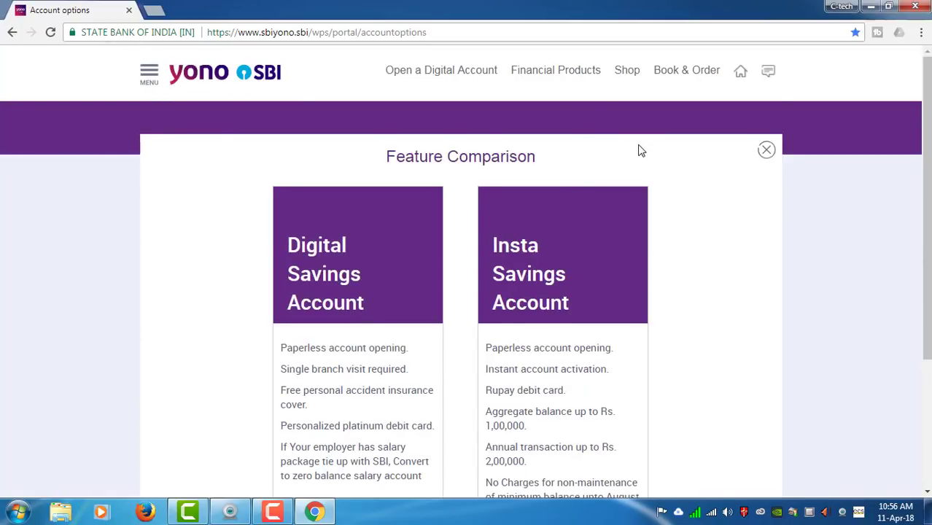
# Review the feature comparison of the Digital and Insta savings accounts and apply for the Insta Savings Account.
pyautogui.scroll(-1, 638, 149)
pyautogui.scroll(1, 567, 194)
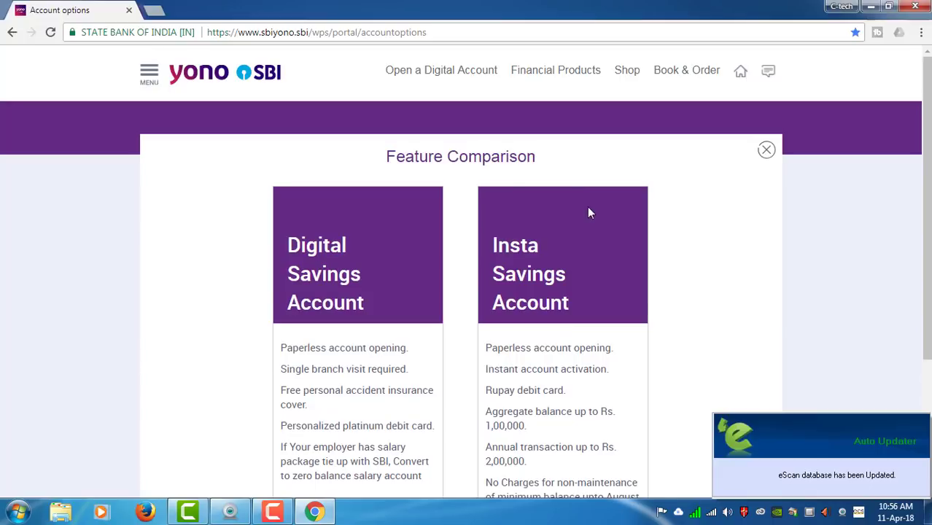
pyautogui.scroll(-3, 601, 298)
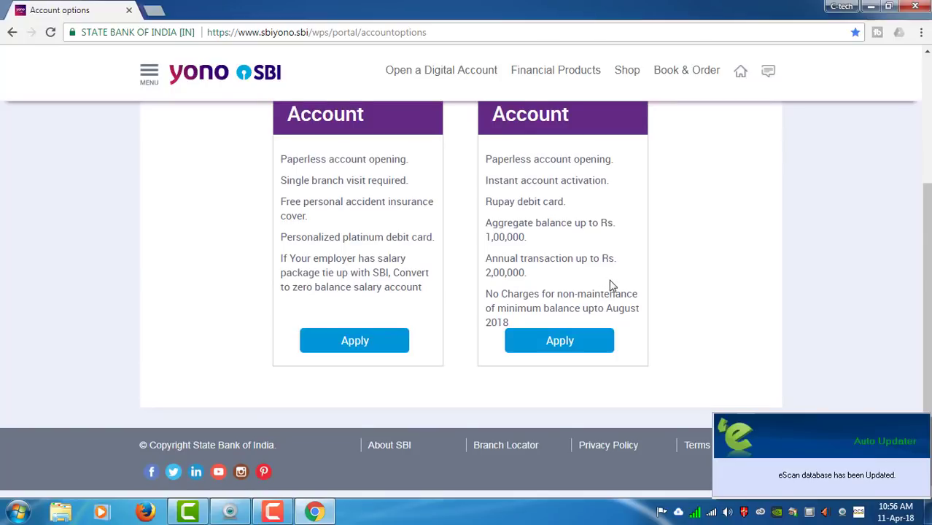
pyautogui.scroll(2, 609, 285)
pyautogui.scroll(-2, 681, 282)
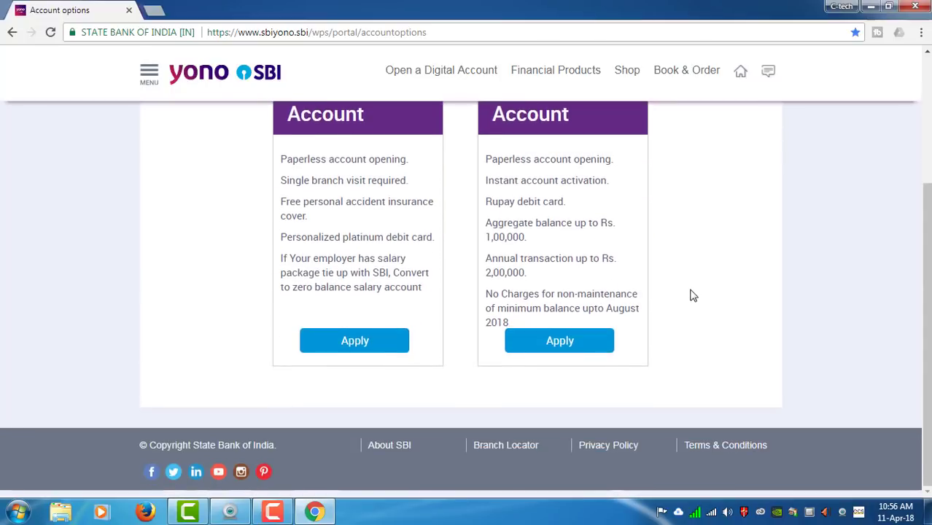
pyautogui.scroll(2, 670, 354)
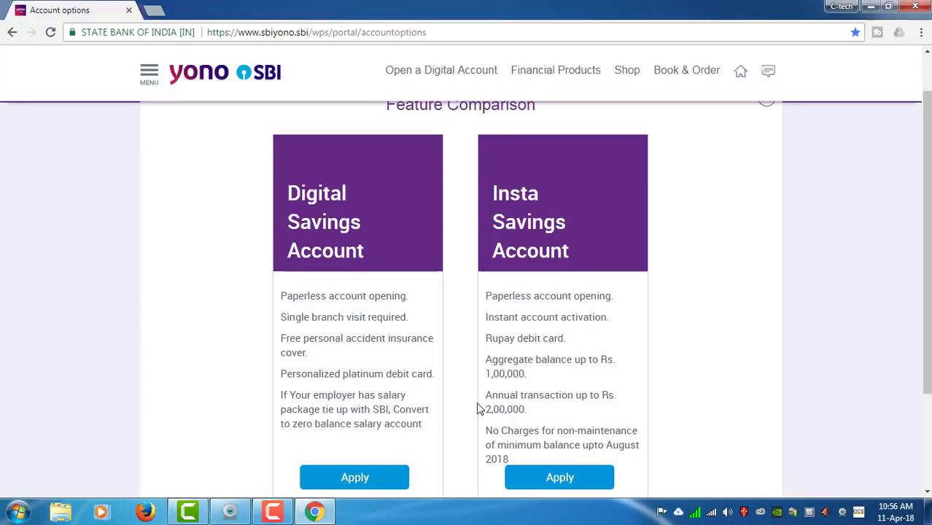
pyautogui.scroll(-1, 541, 384)
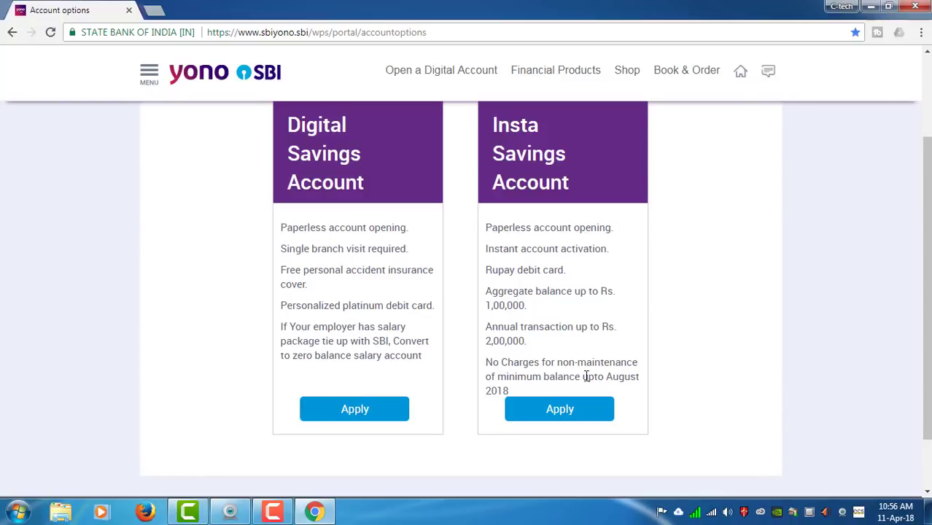
pyautogui.click(566, 416)
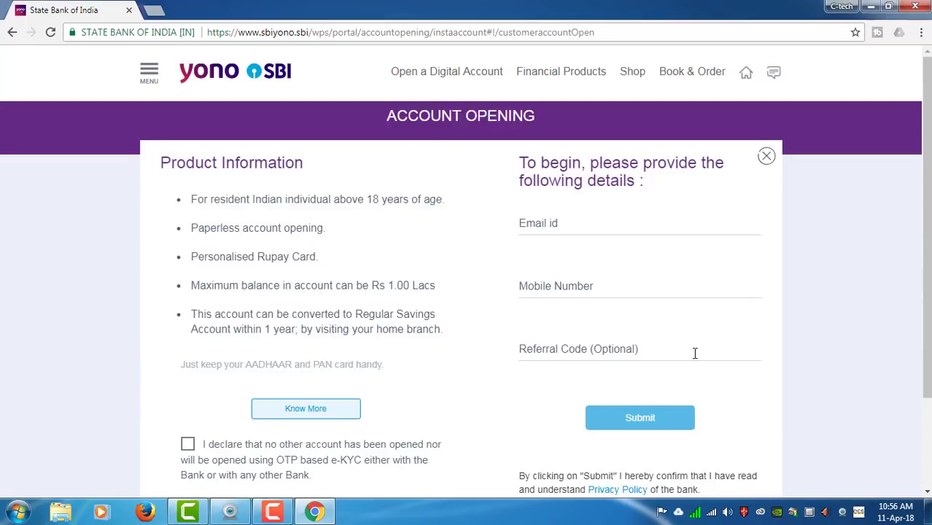
# Fill in the applicant's email and mobile number, accept the no-other-account declaration and submit to request an OTP.
pyautogui.click(583, 227)
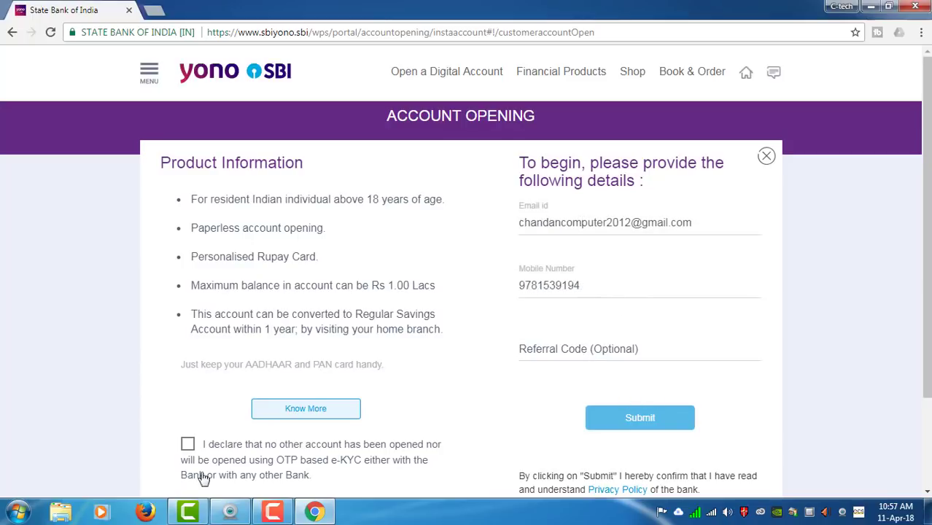
pyautogui.click(186, 446)
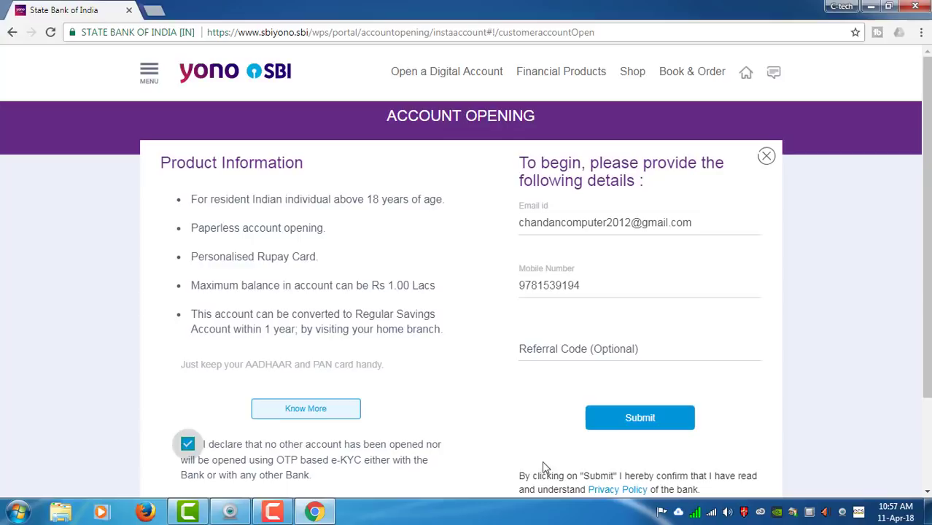
pyautogui.click(625, 421)
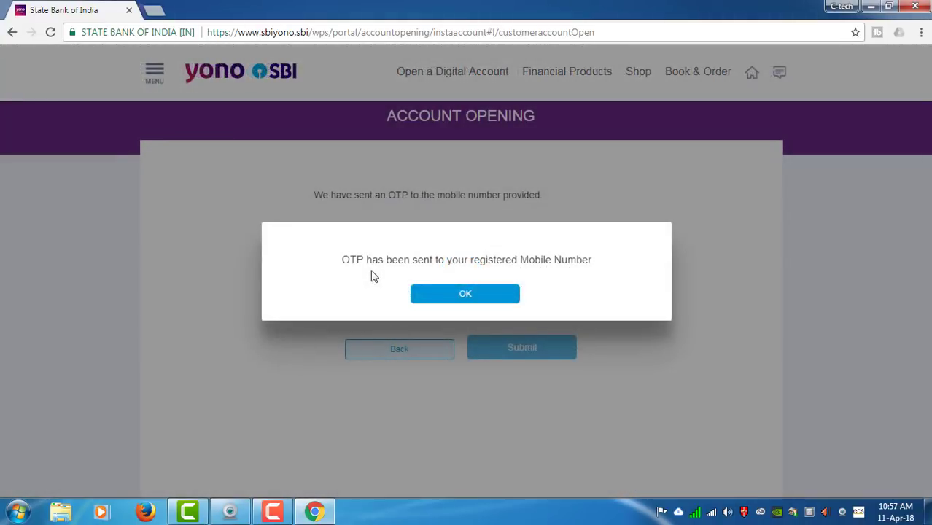
pyautogui.click(489, 297)
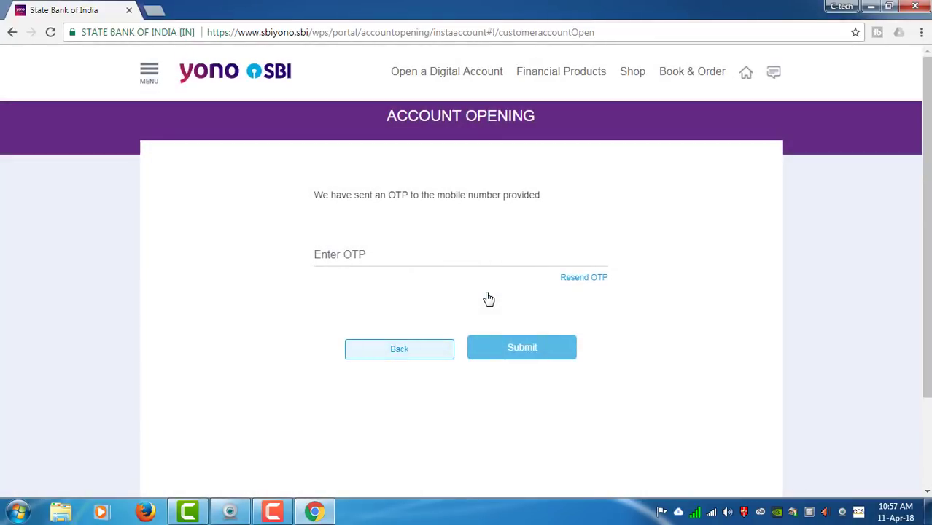
# Verify the mobile number by submitting the received OTP, and open the list of security questions for the application password.
pyautogui.click(428, 263)
pyautogui.write('••••••')
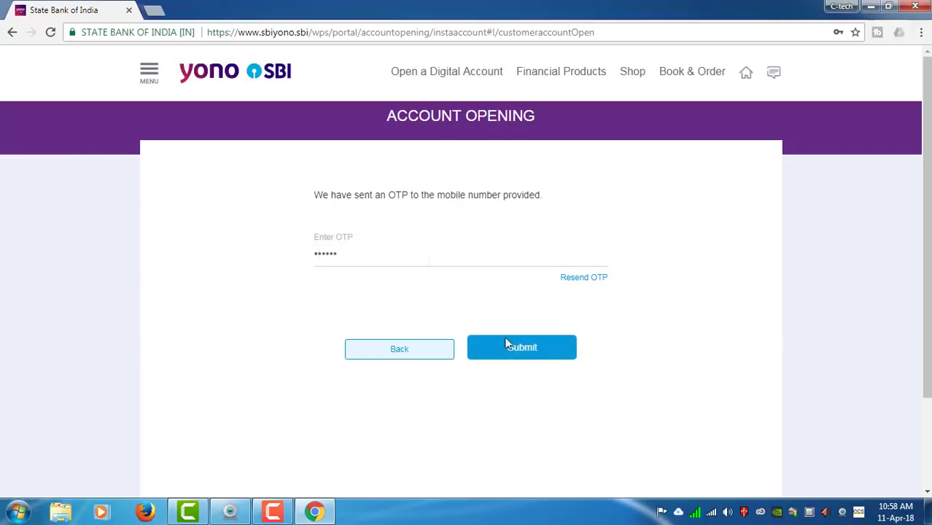
pyautogui.click(522, 349)
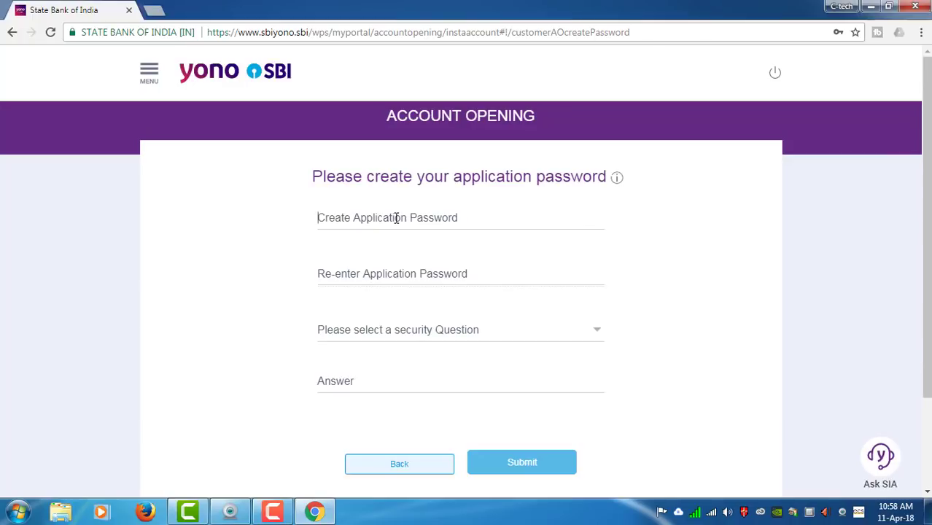
pyautogui.click(486, 330)
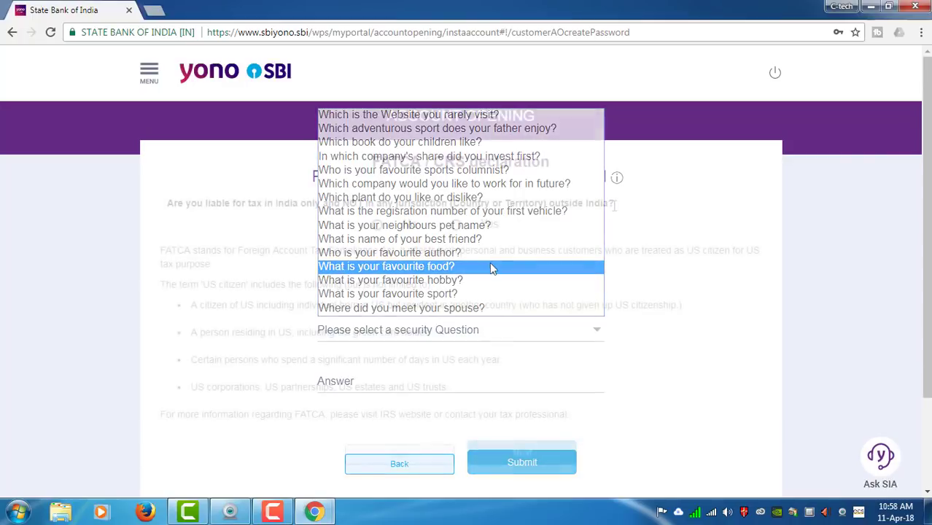
# Answer Yes to the India-only tax liability question and agree to the AADHAAR data authorisation, proceeding past both pages.
pyautogui.scroll(-2, 460, 218)
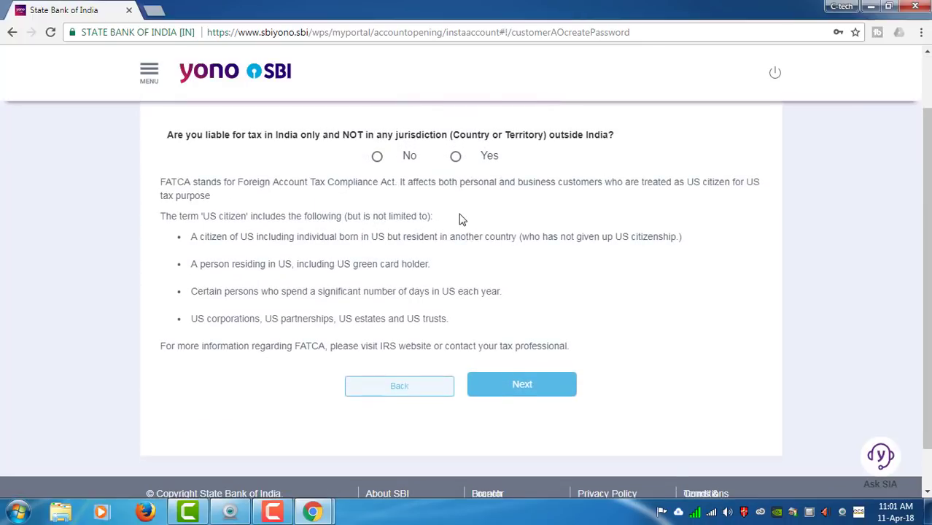
pyautogui.scroll(2, 429, 217)
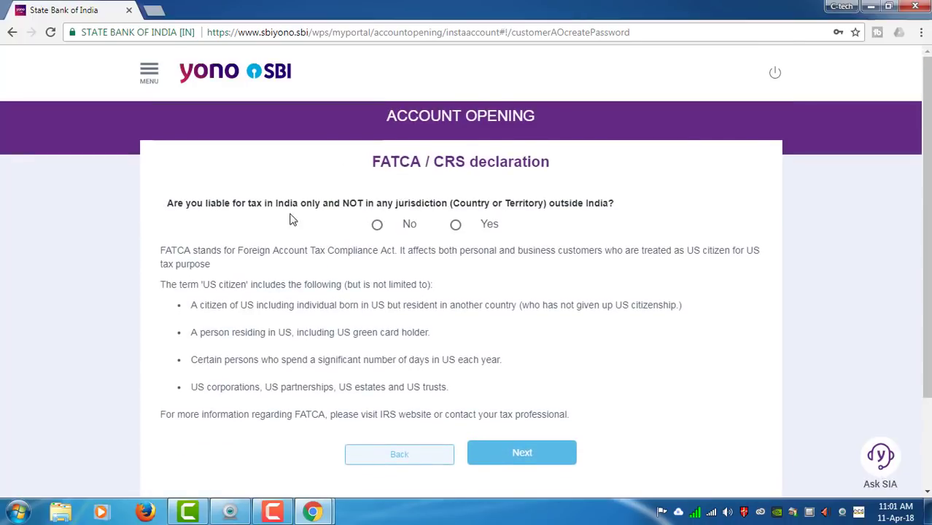
pyautogui.click(456, 225)
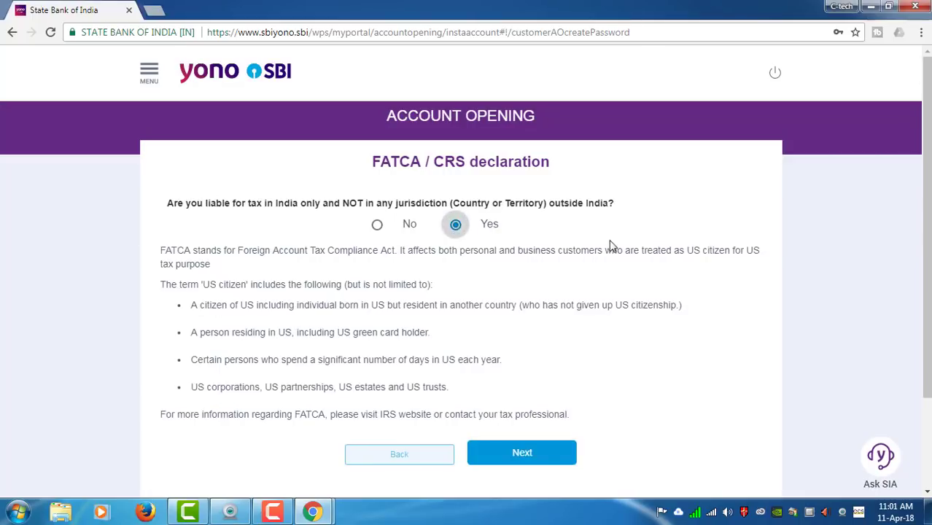
pyautogui.scroll(-1, 631, 300)
pyautogui.click(501, 389)
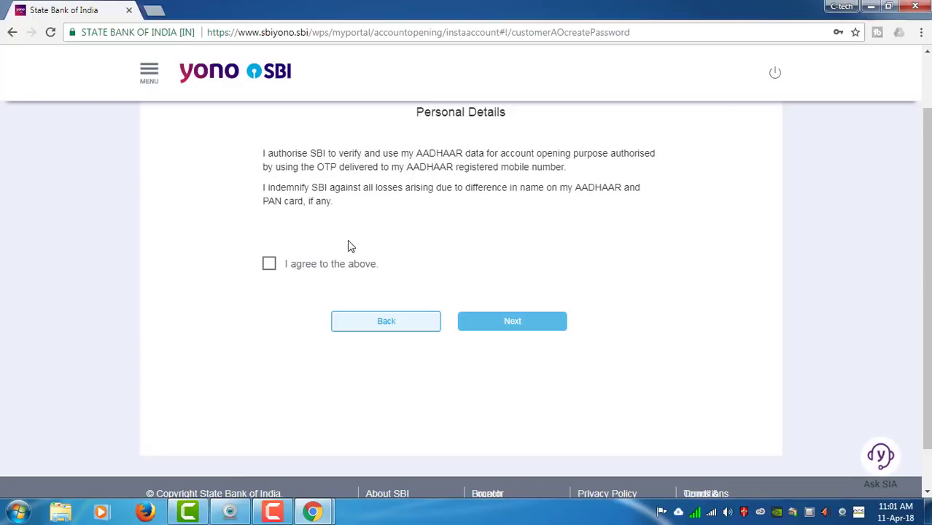
pyautogui.click(269, 266)
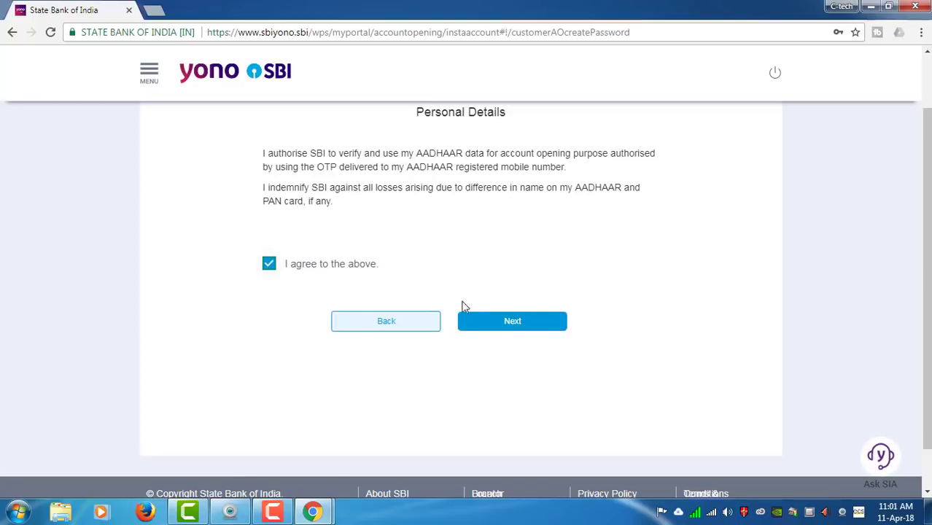
pyautogui.click(486, 326)
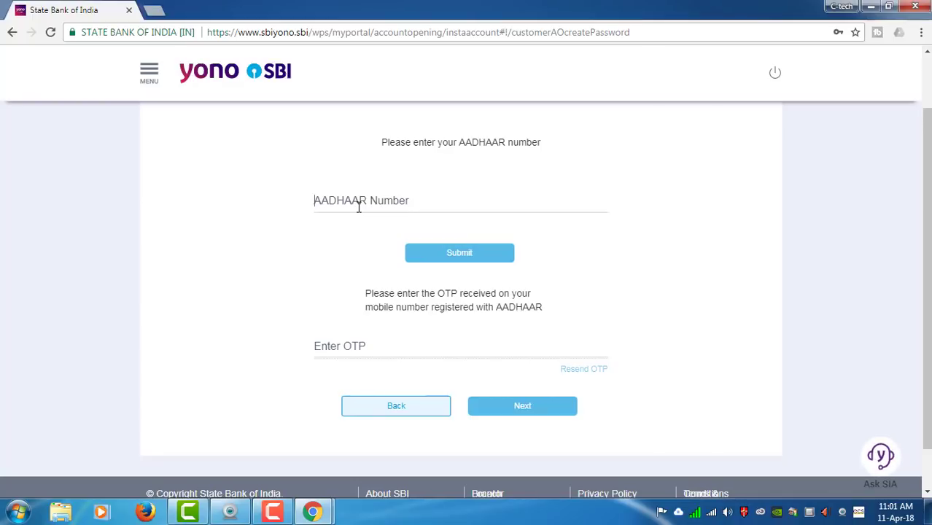
# Submit the applicant's AADHAAR number, then enter the OTP sent to its registered mobile and continue to the personal details.
pyautogui.hotkey('ctrl', 'v')
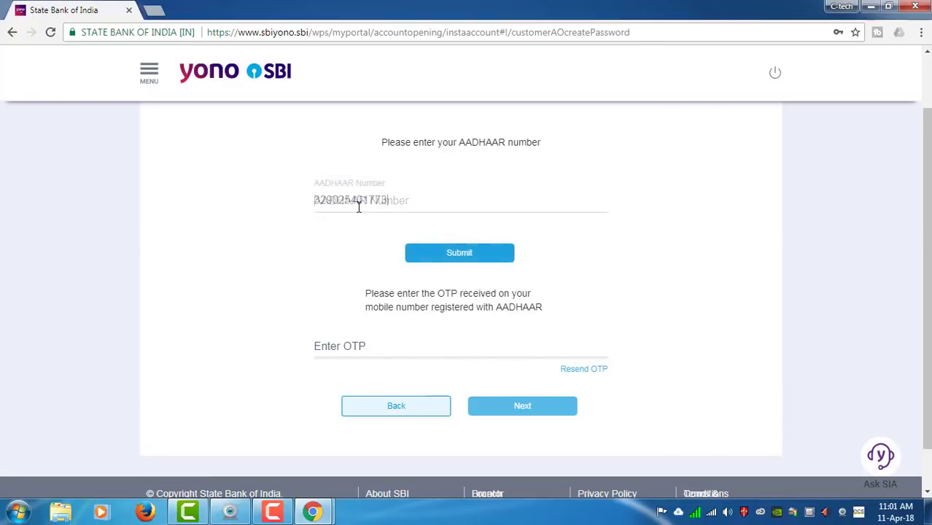
pyautogui.click(458, 261)
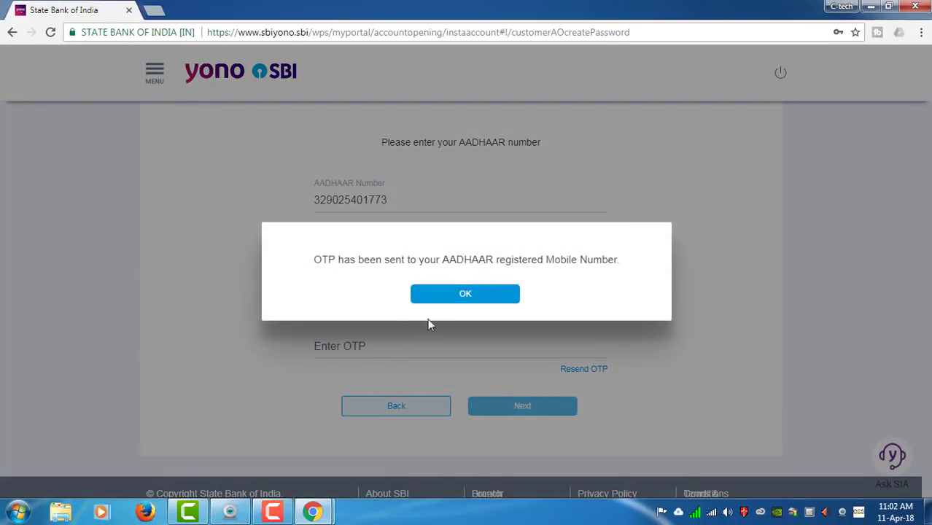
pyautogui.click(448, 294)
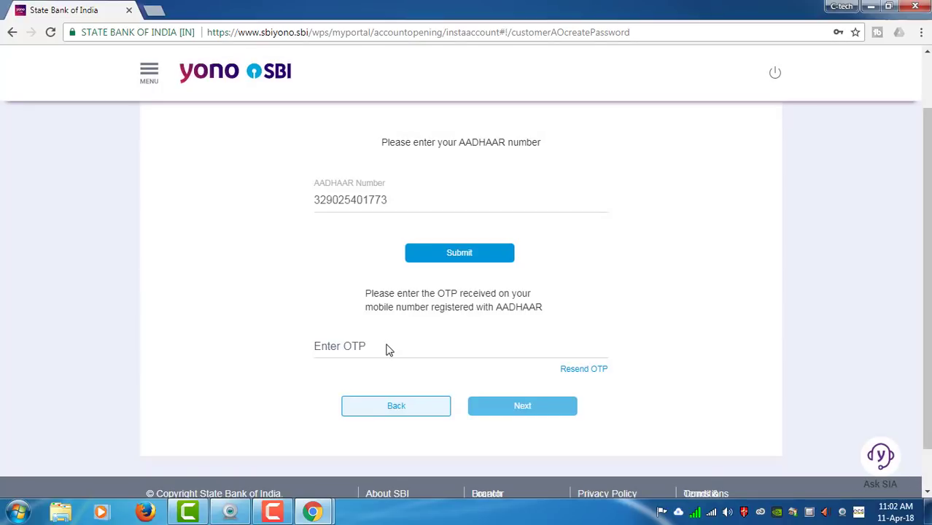
pyautogui.hotkey('ctrl', 'v')
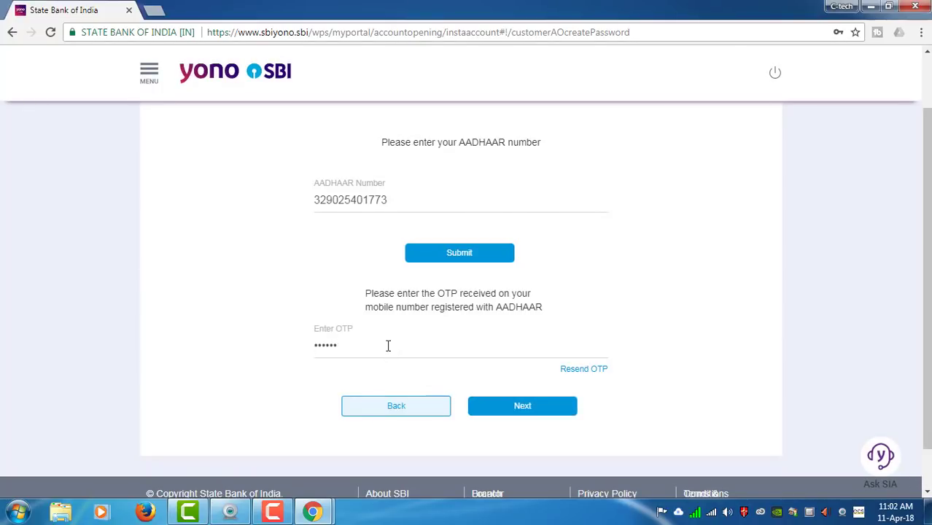
pyautogui.click(533, 409)
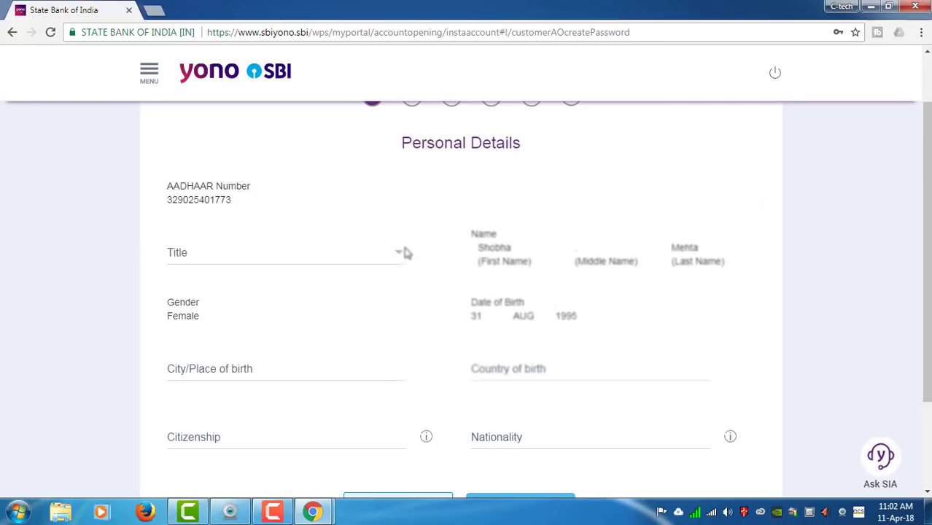
# Set the applicant's title to Ms in the personal details.
pyautogui.scroll(1, 408, 230)
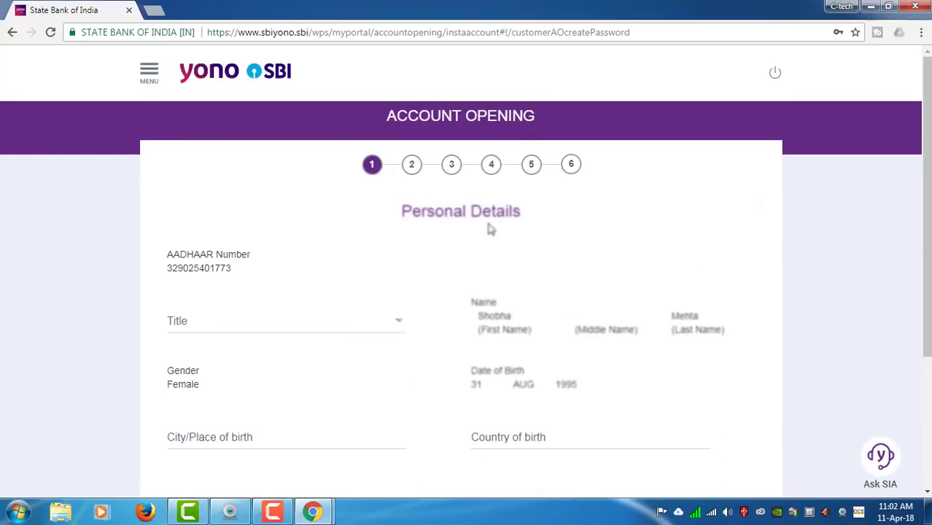
pyautogui.scroll(-1, 431, 263)
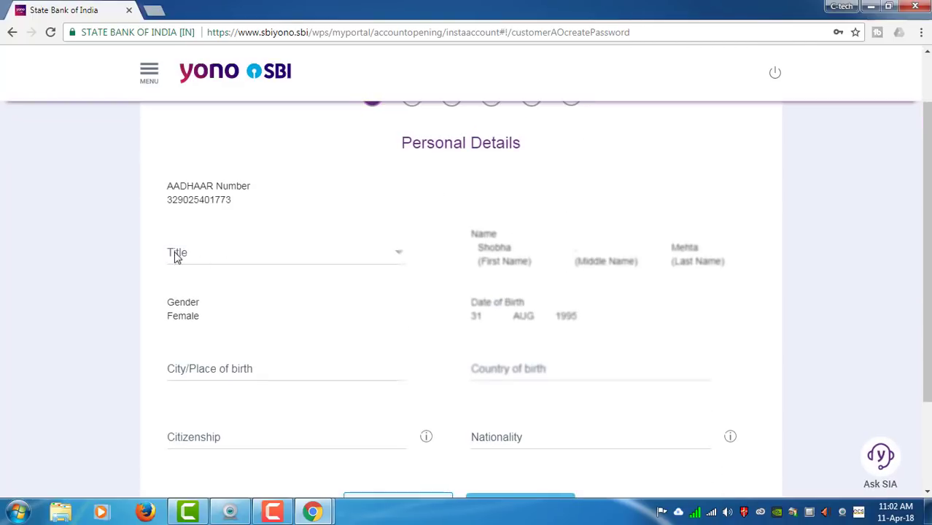
pyautogui.click(333, 261)
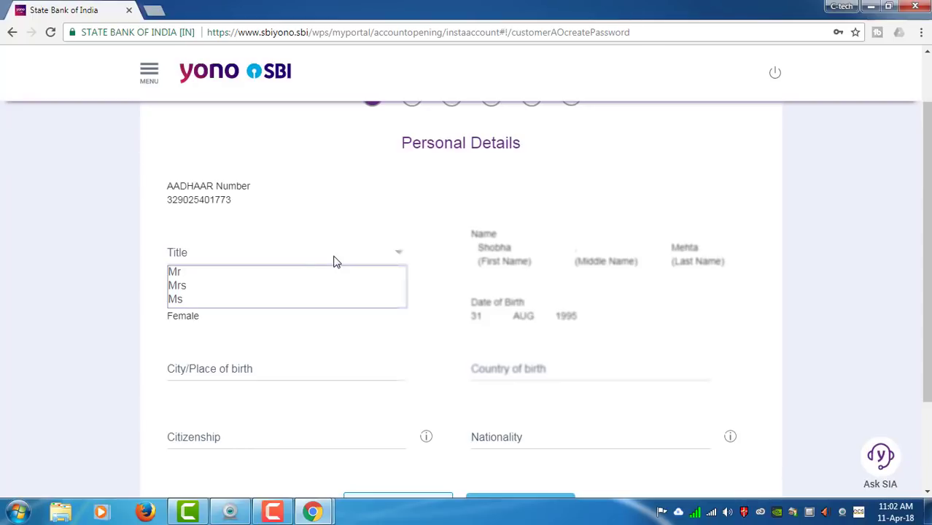
pyautogui.click(222, 300)
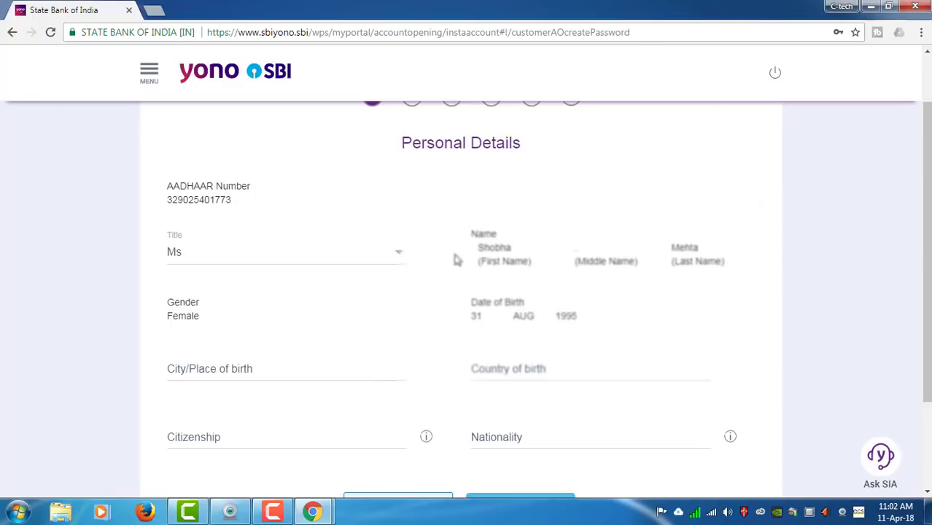
# Enter ludhiana as the place of birth and India as country of birth, citizenship and nationality, and continue to the customer address.
pyautogui.scroll(-1, 394, 275)
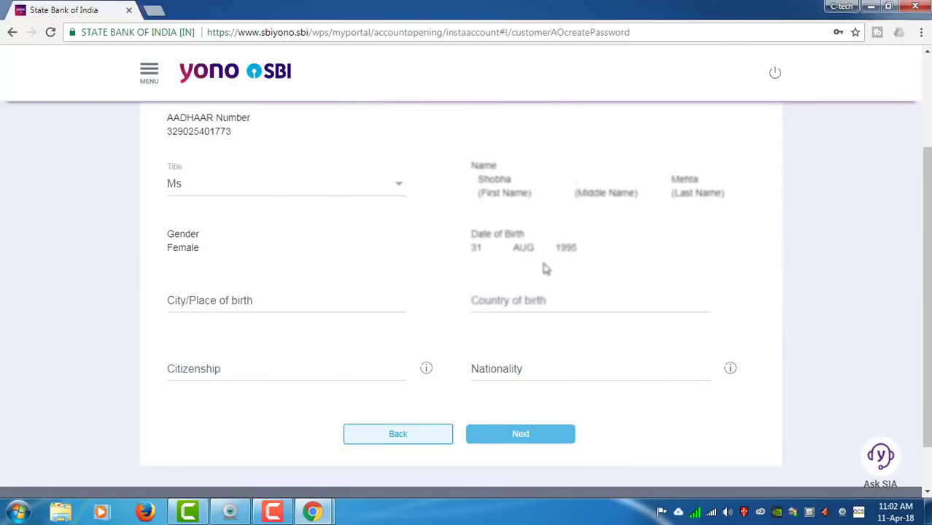
pyautogui.scroll(-1, 672, 279)
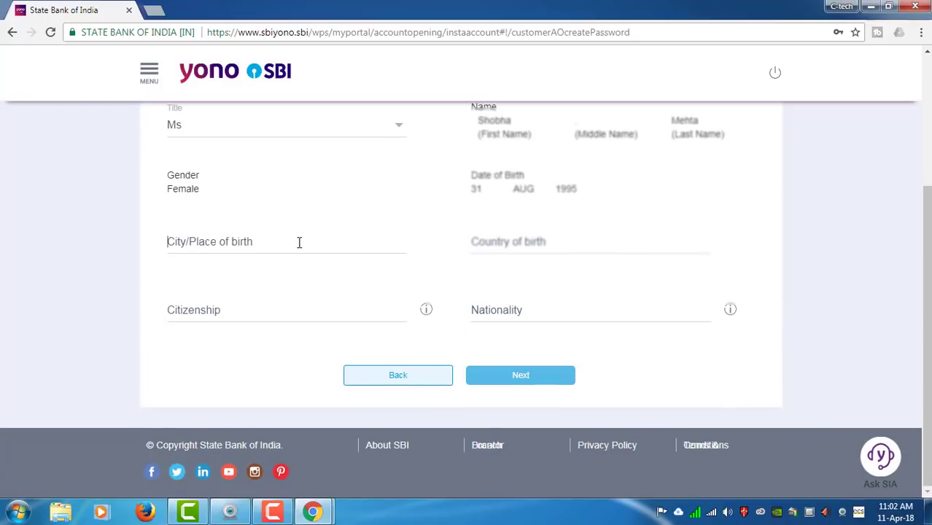
pyautogui.write('ludhi')
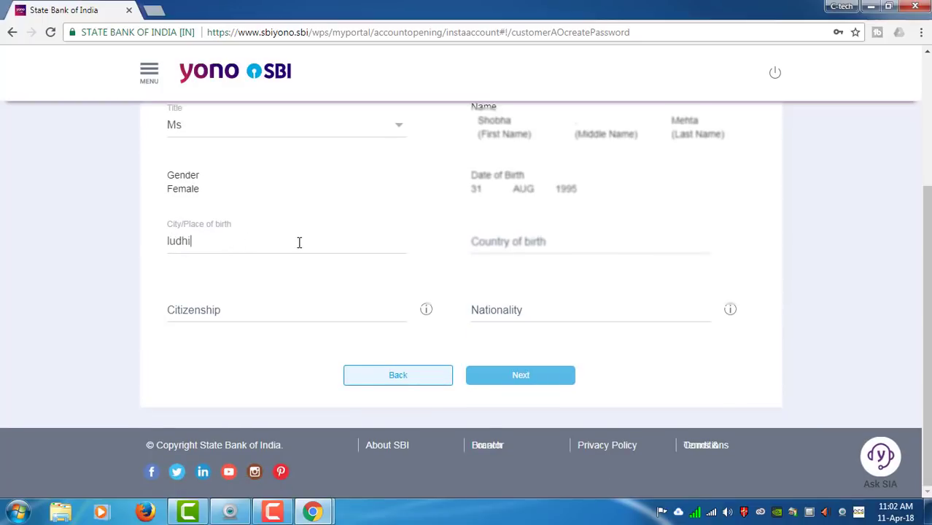
pyautogui.write('ana')
pyautogui.click(515, 247)
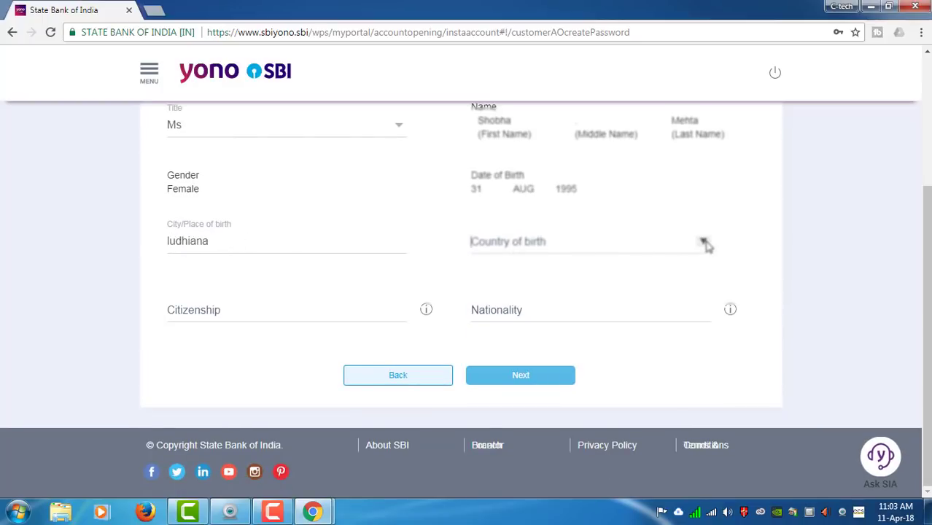
pyautogui.click(628, 242)
pyautogui.write('India')
pyautogui.press('Return')
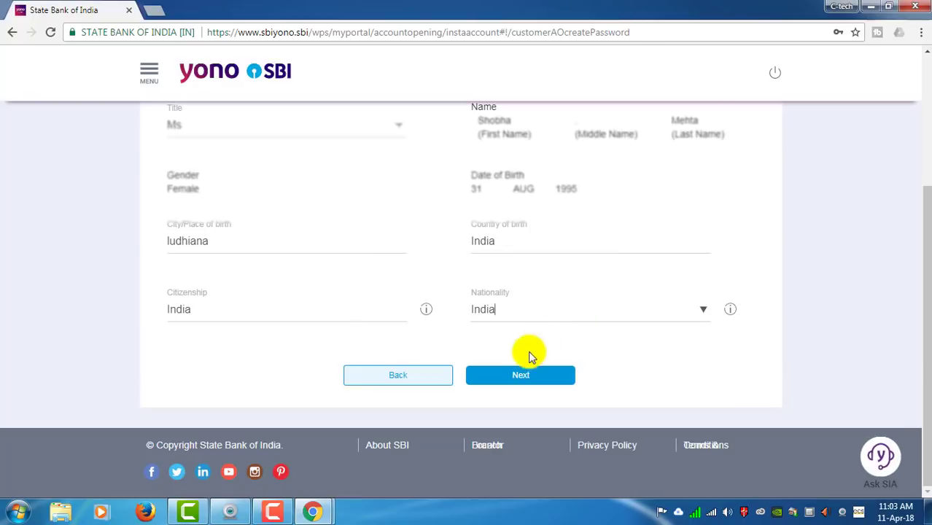
pyautogui.click(524, 376)
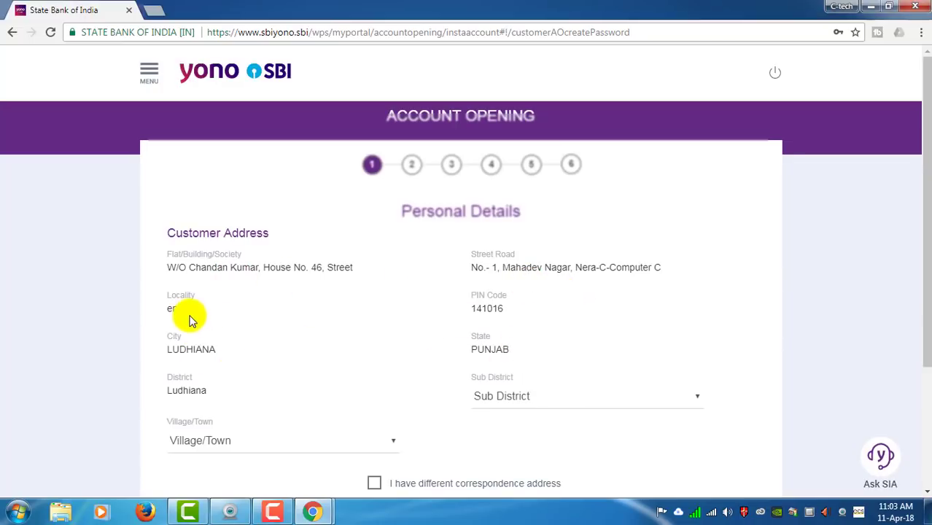
# Set the sub district of the customer address to Ludhiana (West).
pyautogui.scroll(-1, 569, 337)
pyautogui.click(548, 335)
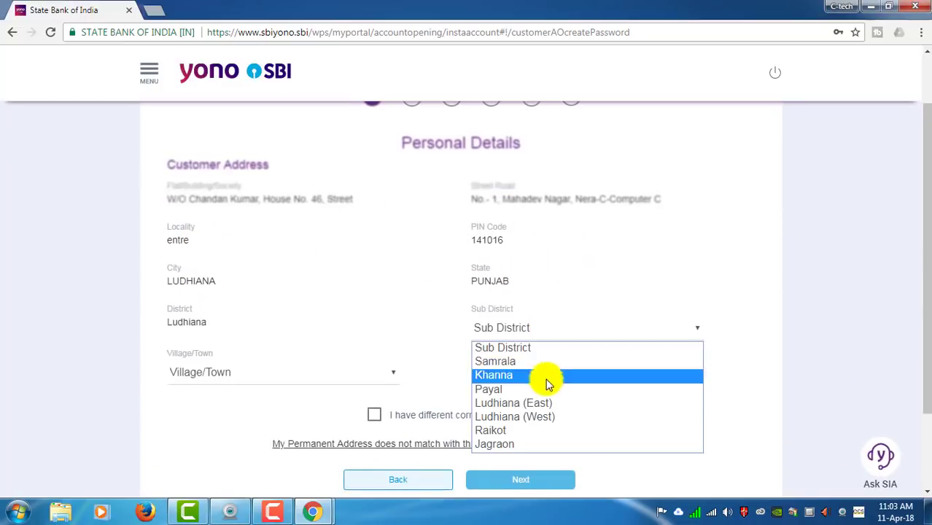
pyautogui.click(574, 413)
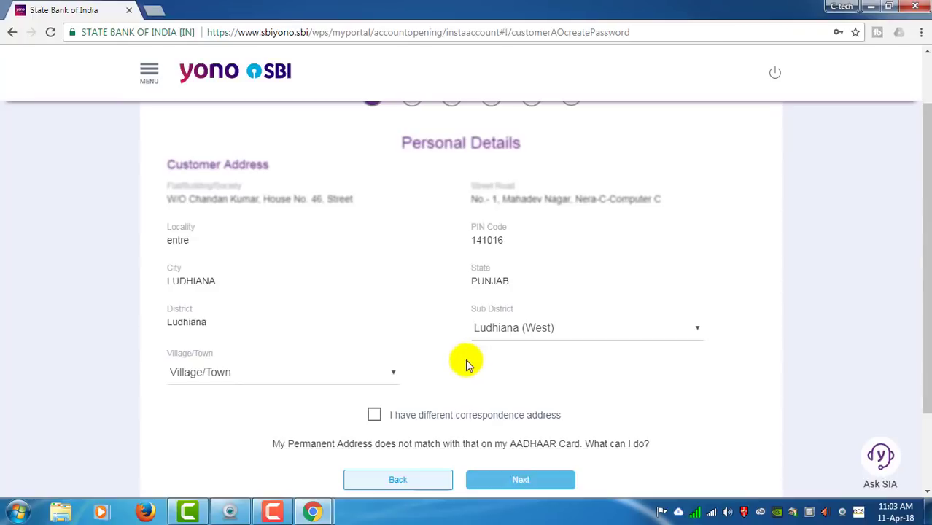
# Set the village/town of the customer address to LAUDHOWAL (96).
pyautogui.scroll(-1, 332, 350)
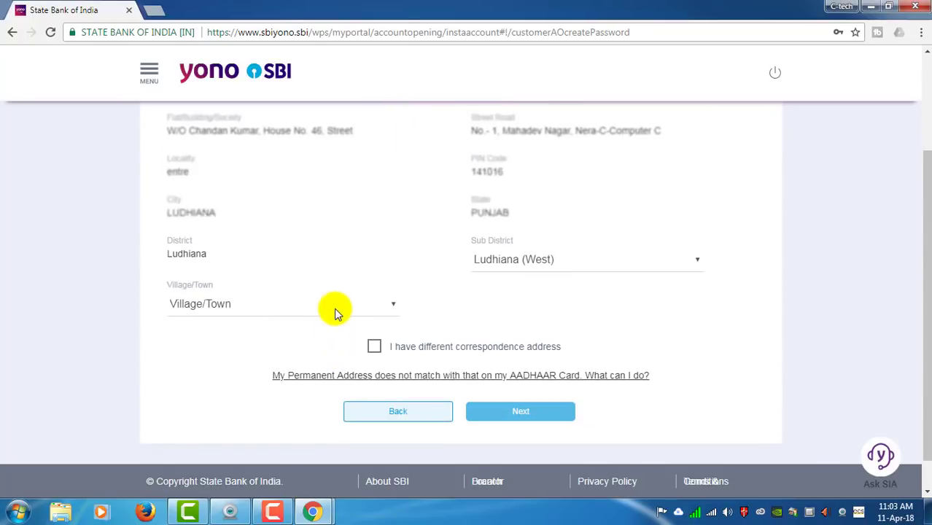
pyautogui.click(334, 310)
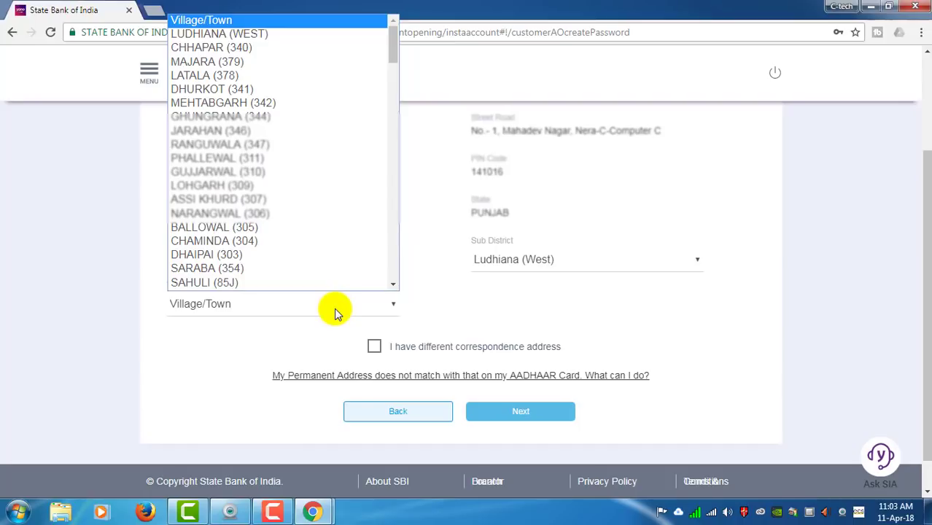
pyautogui.click(334, 307)
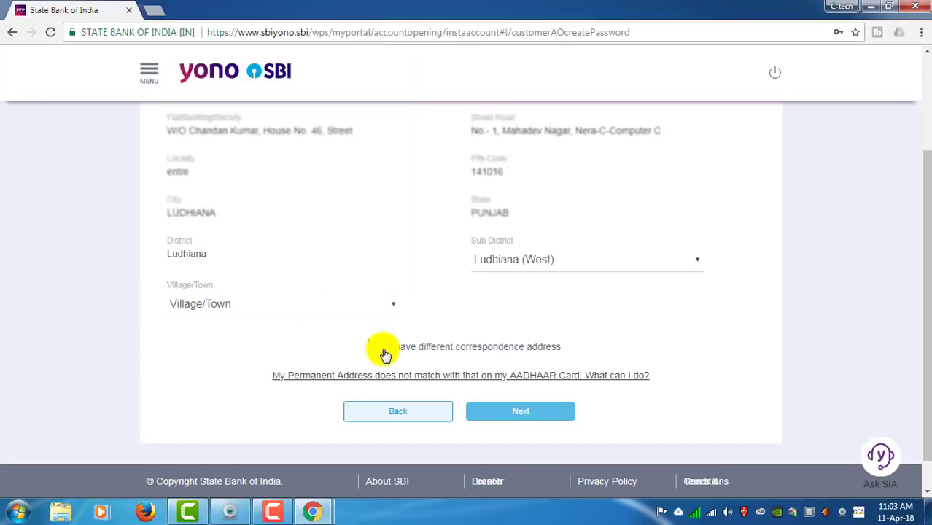
pyautogui.click(267, 305)
pyautogui.scroll(-15, 284, 226)
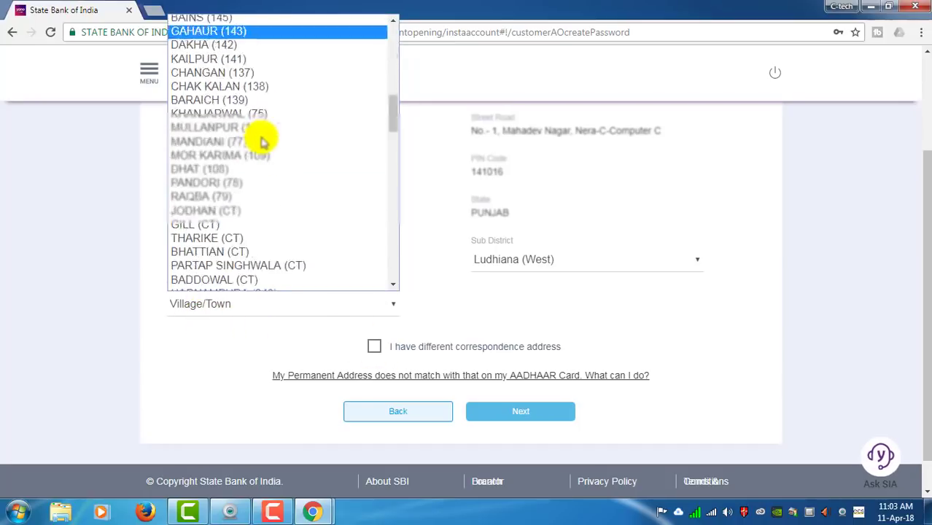
pyautogui.scroll(-2, 257, 217)
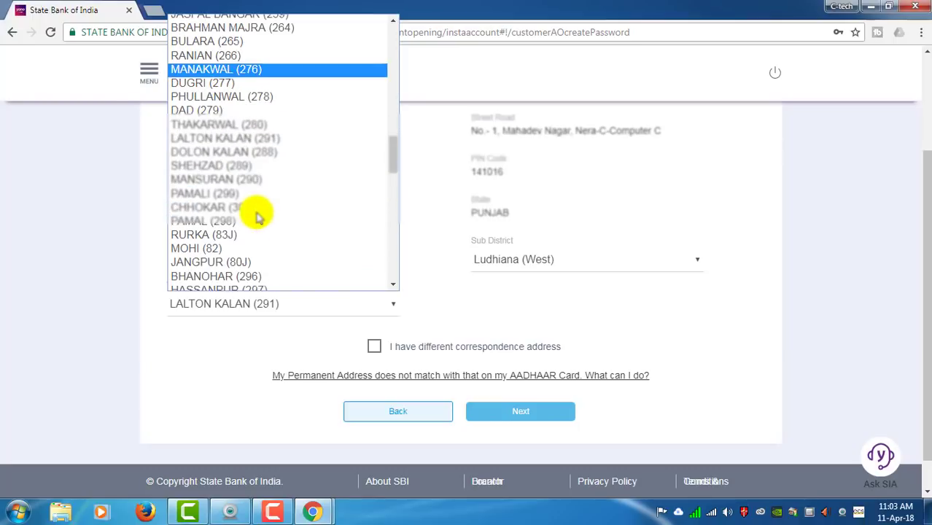
pyautogui.press('l')
pyautogui.press('a')
pyautogui.press('u')
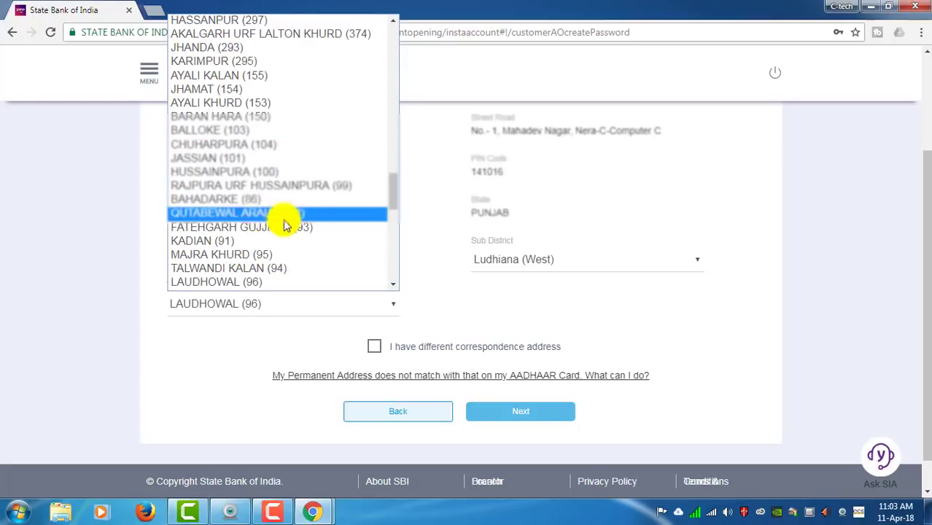
pyautogui.click(445, 283)
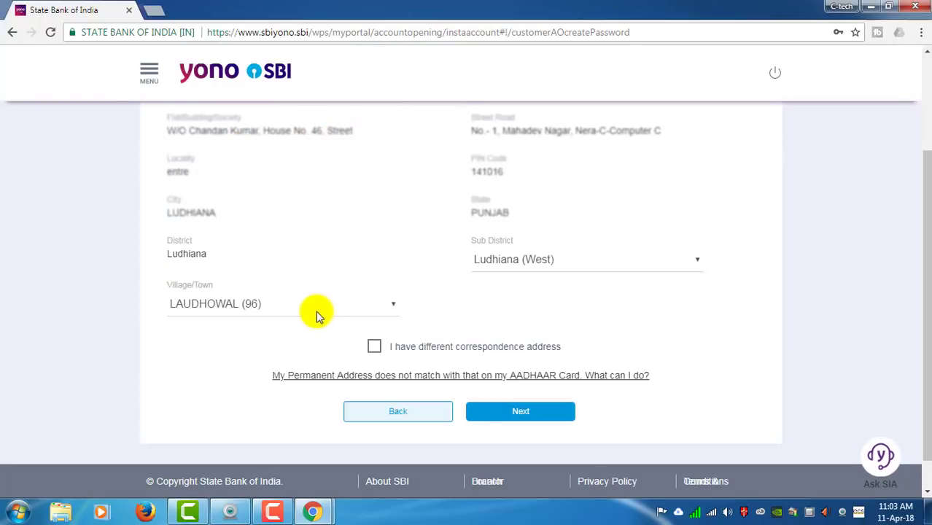
# Set the customer address's village/town to LUDHIANA (WEST), declare a different correspondence address, and continue to its form.
pyautogui.click(374, 347)
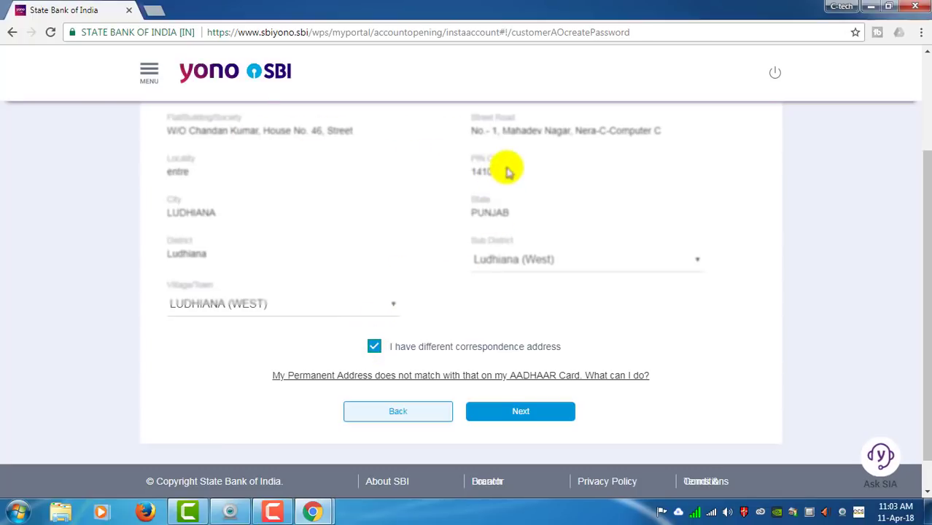
pyautogui.scroll(1, 505, 166)
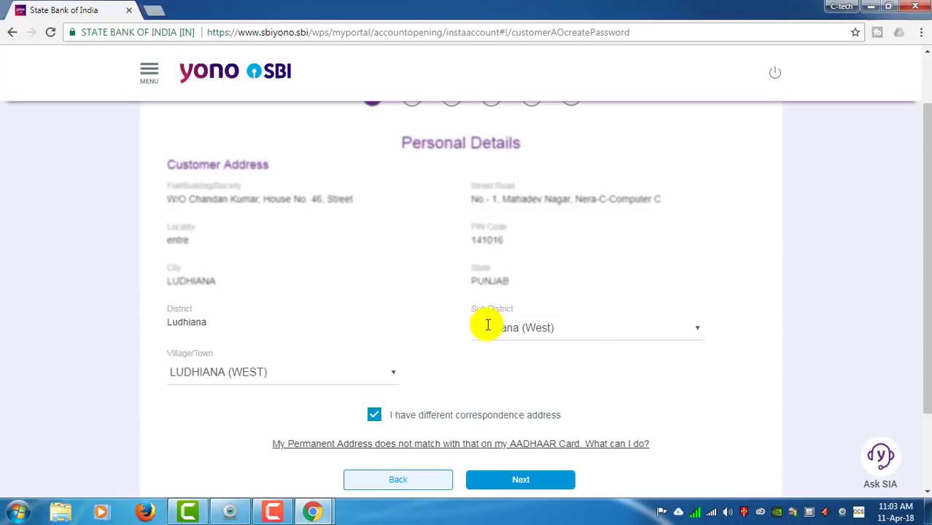
pyautogui.click(533, 481)
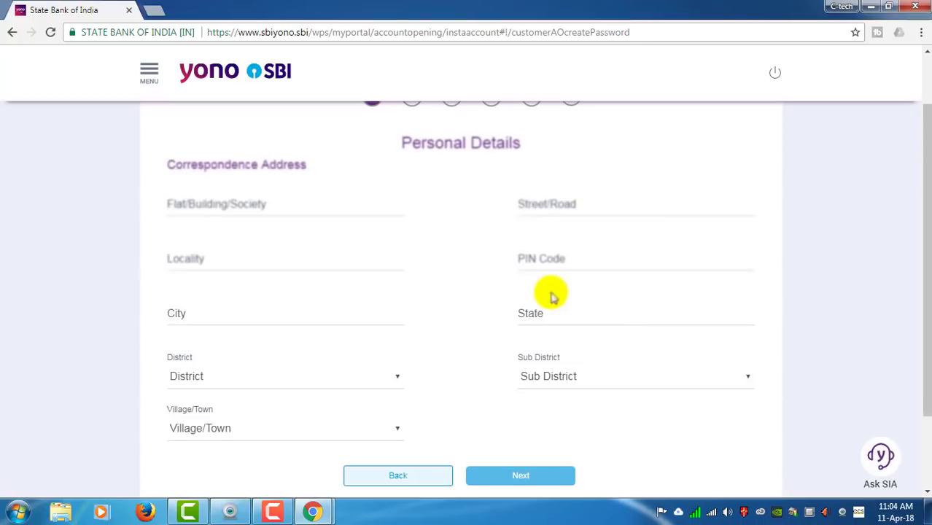
# Fill in the correspondence address with sub district Ludhiana (West) and village/town LUDHIANA (WEST), and continue to the PAN page.
pyautogui.scroll(-1, 508, 301)
pyautogui.scroll(1, 508, 301)
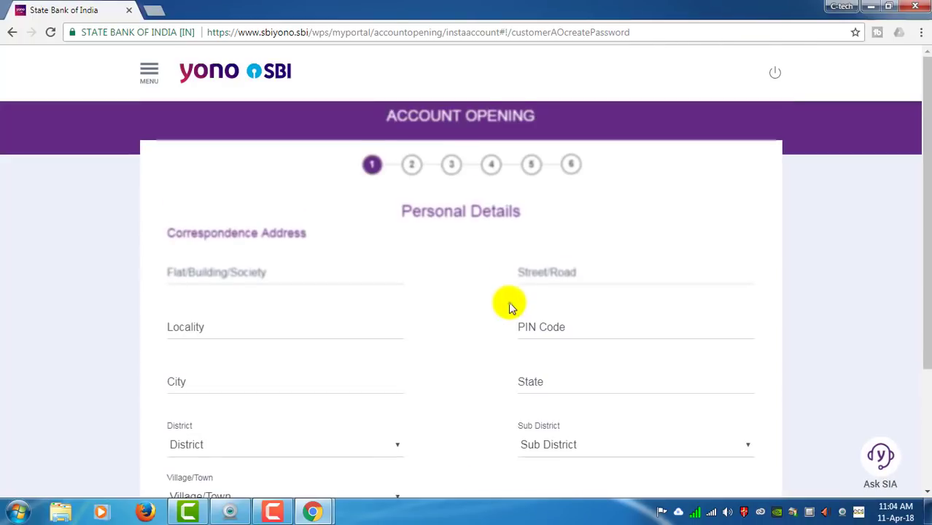
pyautogui.scroll(-2, 508, 301)
pyautogui.scroll(1, 509, 304)
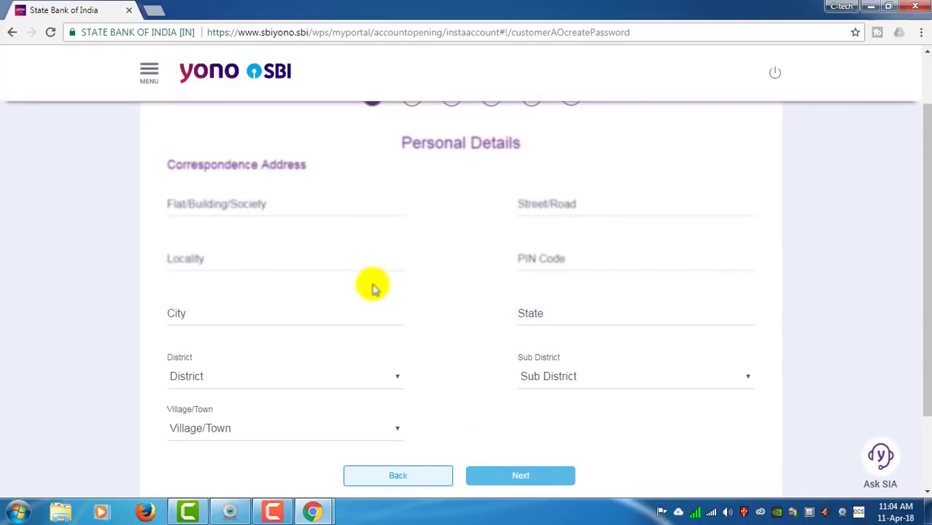
pyautogui.scroll(-2, 370, 288)
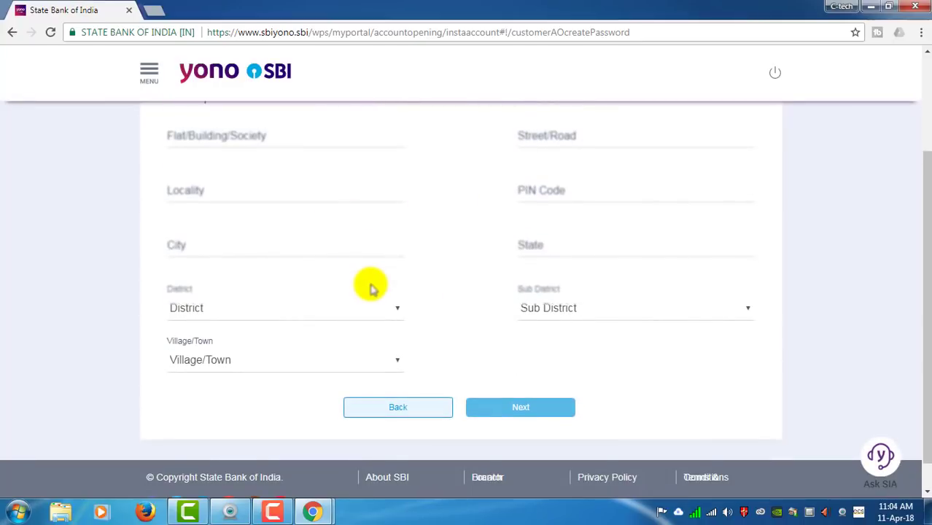
pyautogui.scroll(2, 370, 288)
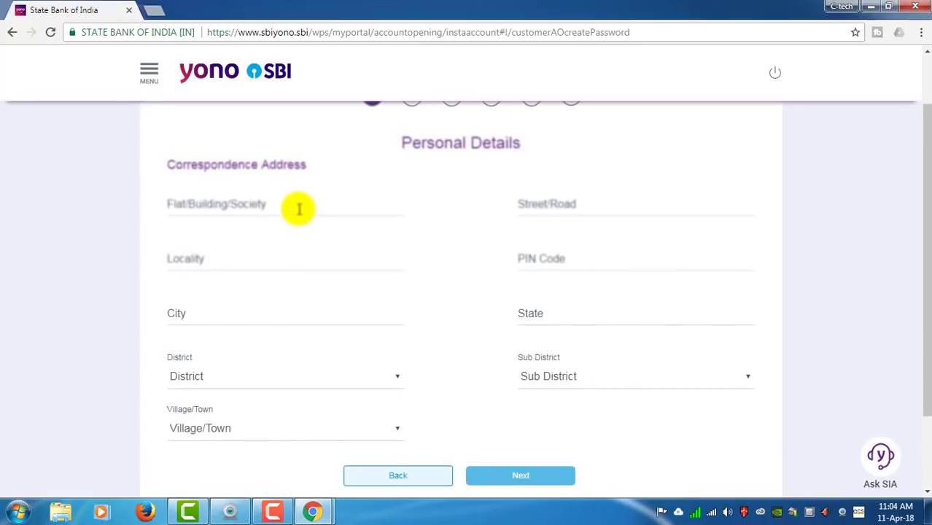
pyautogui.scroll(-2, 364, 376)
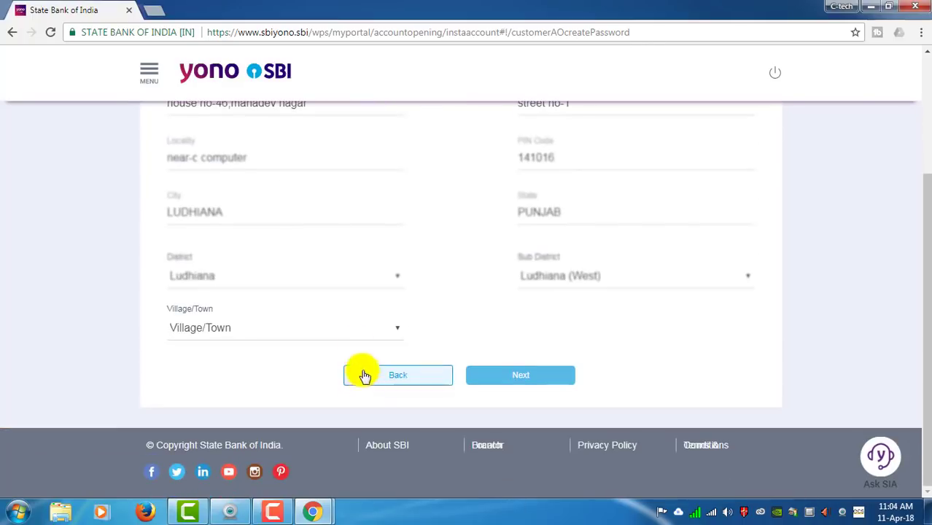
pyautogui.click(352, 328)
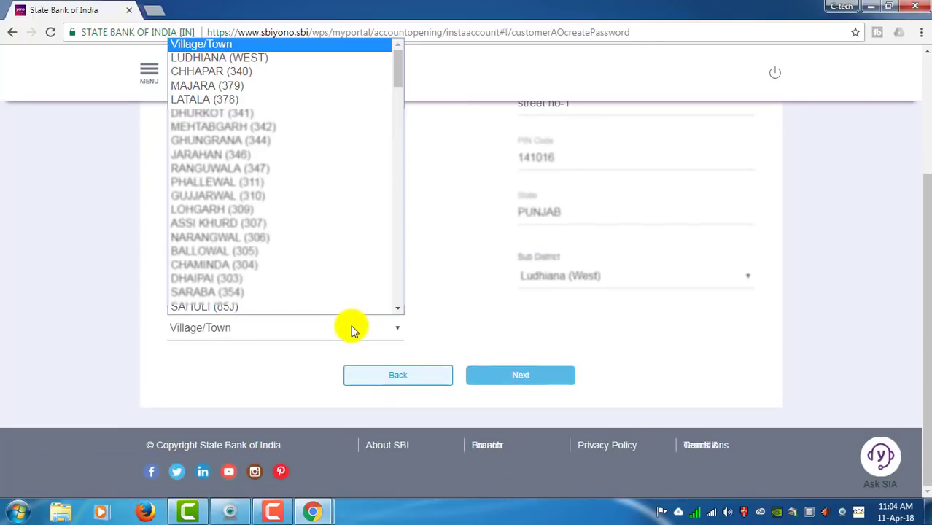
pyautogui.click(273, 57)
pyautogui.scroll(2, 456, 297)
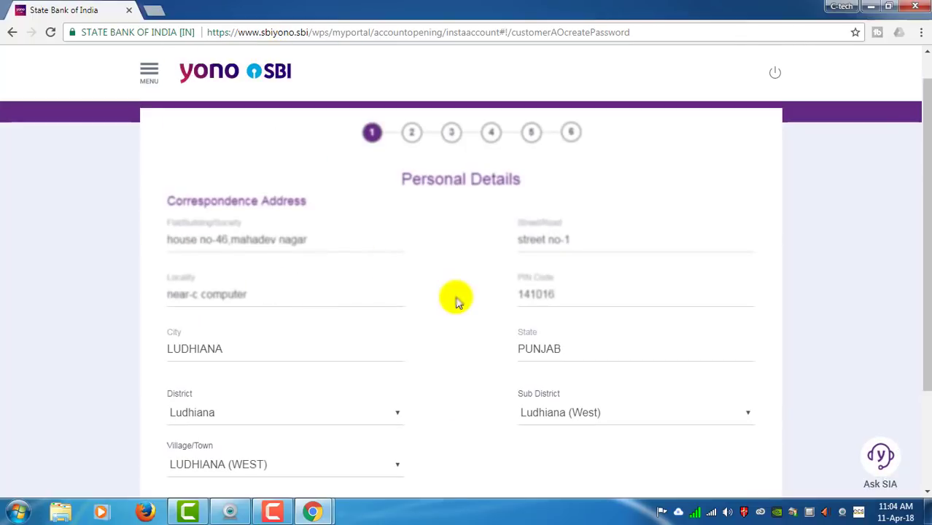
pyautogui.scroll(-1, 456, 298)
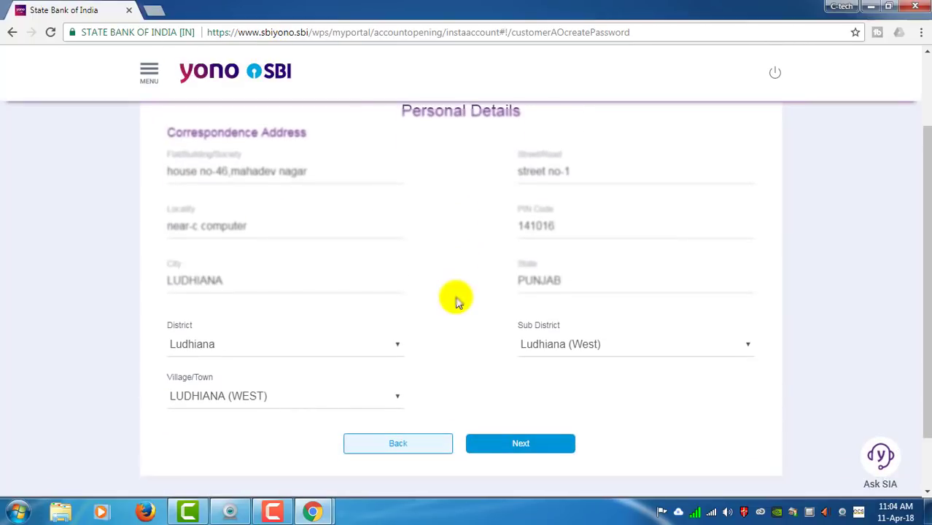
pyautogui.click(527, 446)
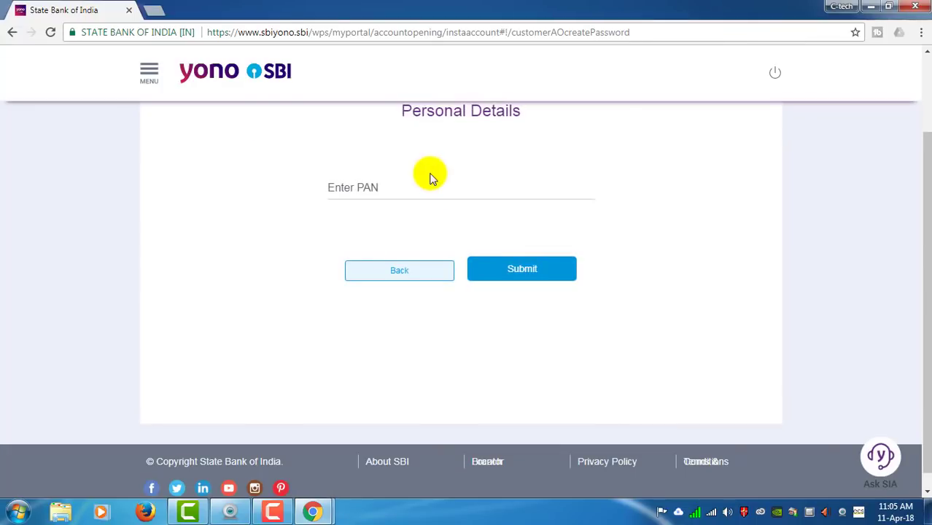
# Submit the applicant's PAN and proceed past the applicant's photo to the additional details.
pyautogui.scroll(2, 424, 189)
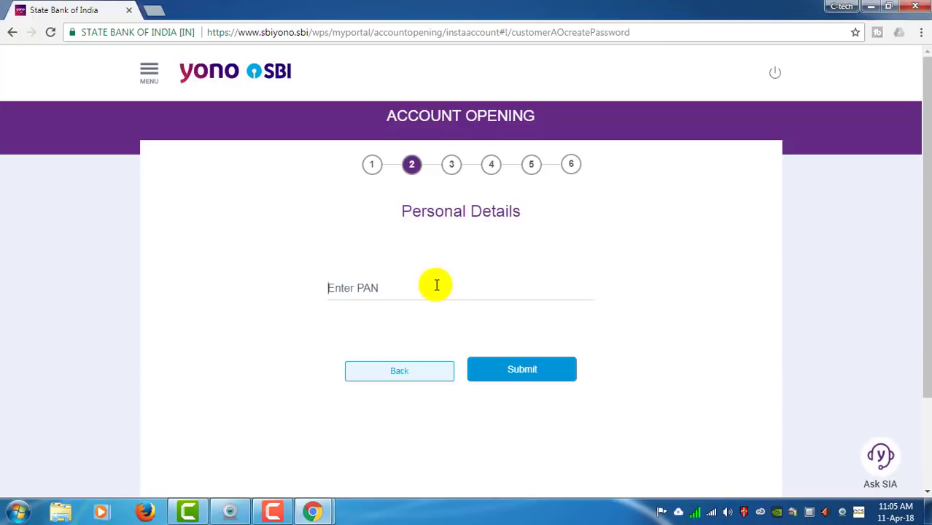
pyautogui.click(507, 377)
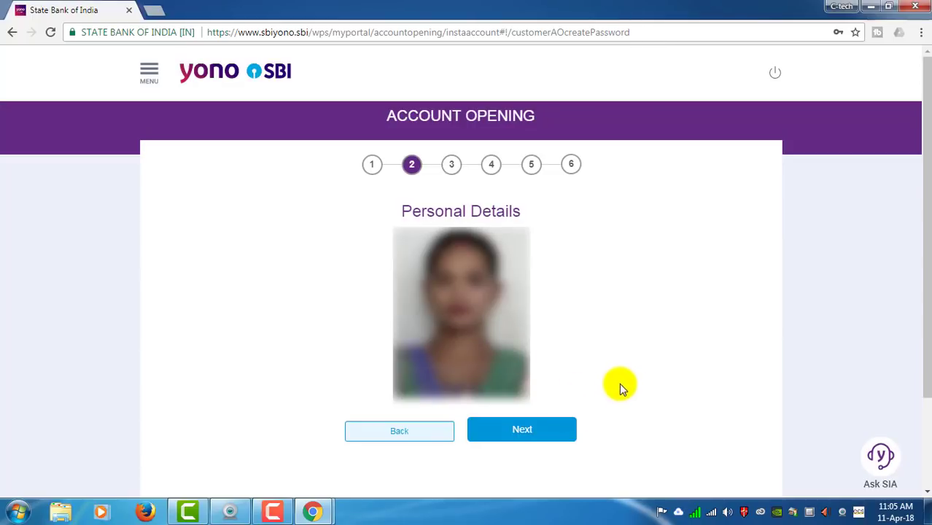
pyautogui.click(535, 440)
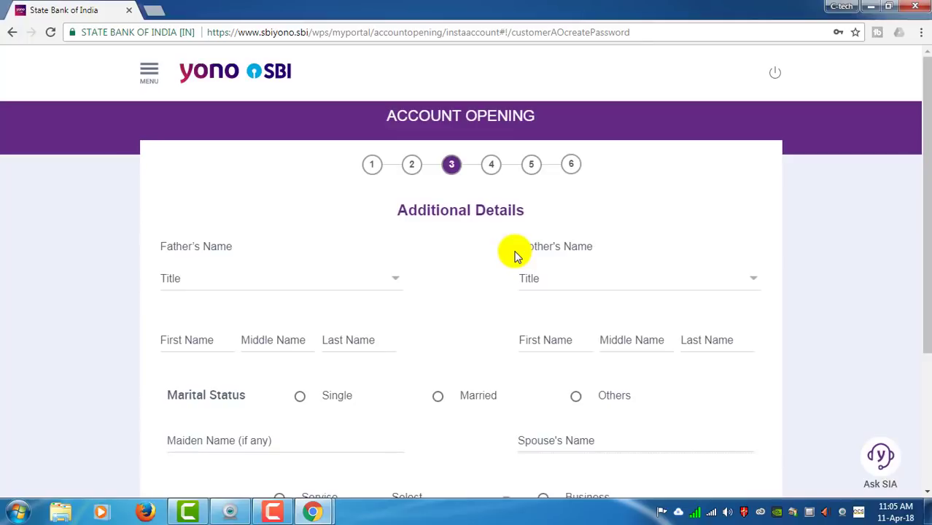
# Fill in the father's and mother's names, set the marital status to Married, and complete the maiden and spouse's name fields.
pyautogui.scroll(-2, 518, 280)
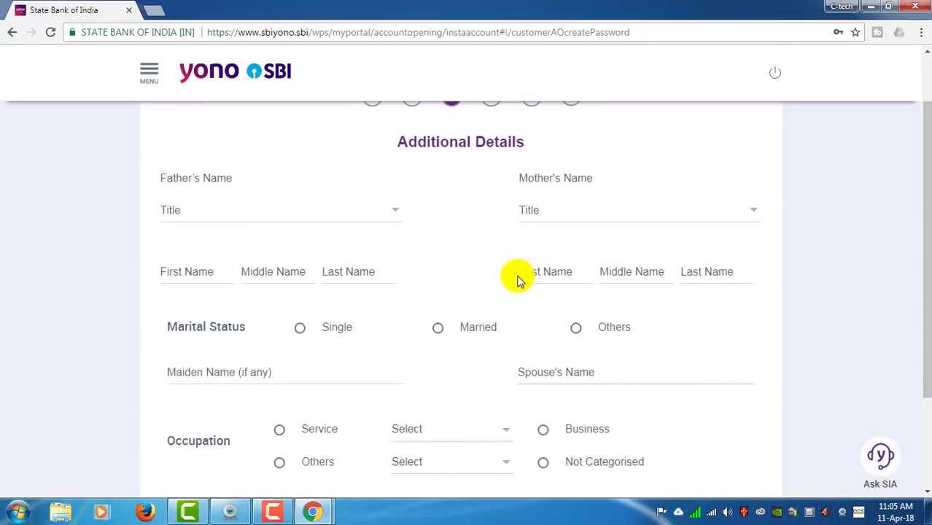
pyautogui.scroll(1, 518, 281)
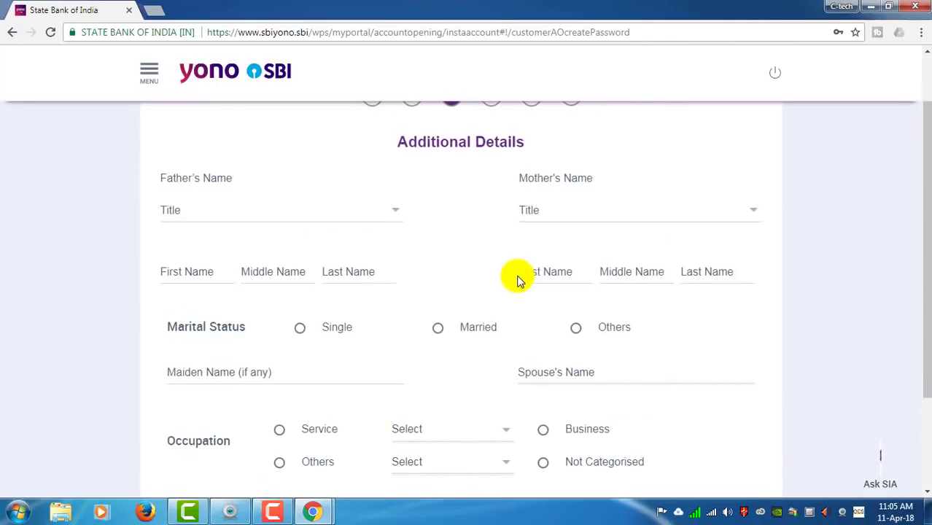
pyautogui.click(388, 216)
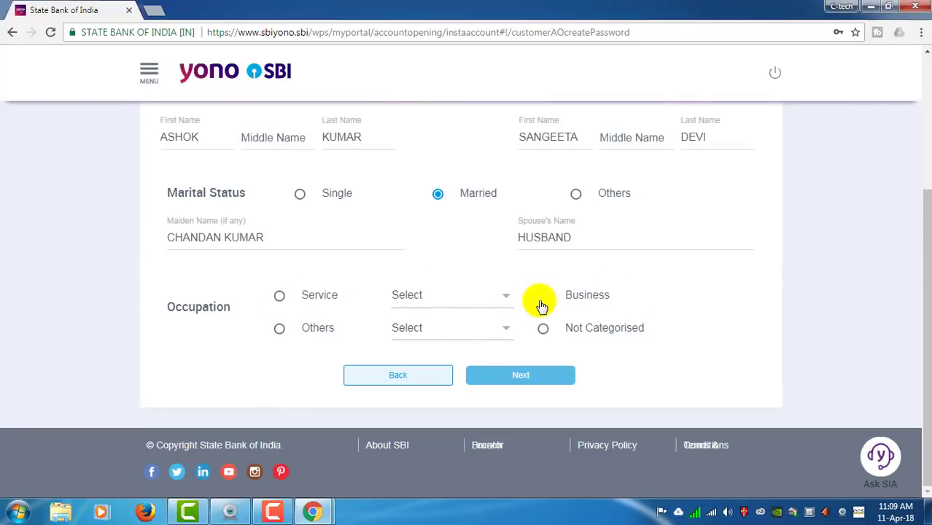
# Set the occupation to Service with Private Sector as its category.
pyautogui.click(282, 302)
pyautogui.click(450, 299)
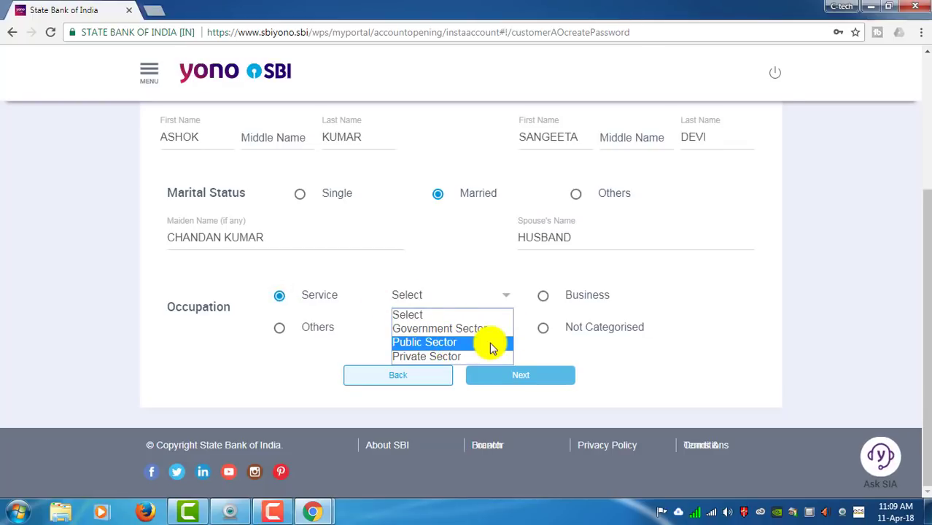
pyautogui.click(457, 363)
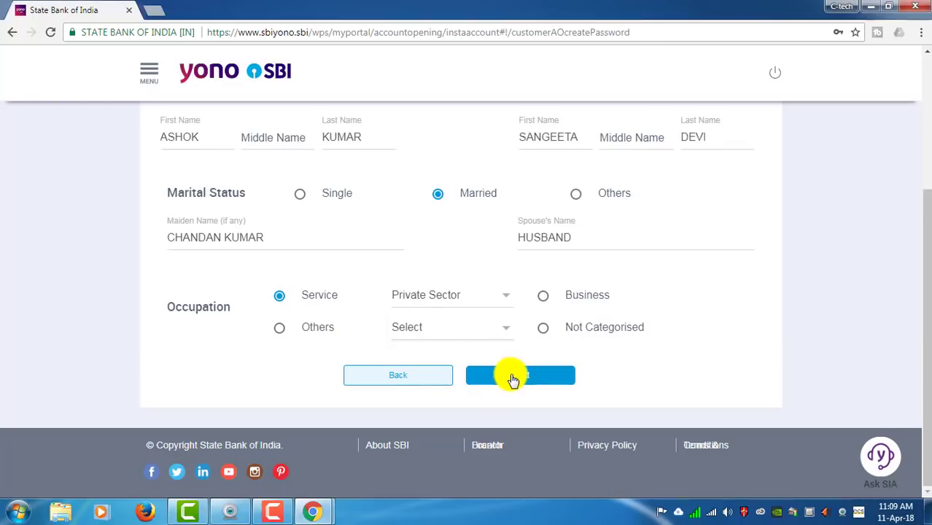
# Continue past the occupation details and set the annual income to INR 20,001 to 50,000.
pyautogui.click(516, 374)
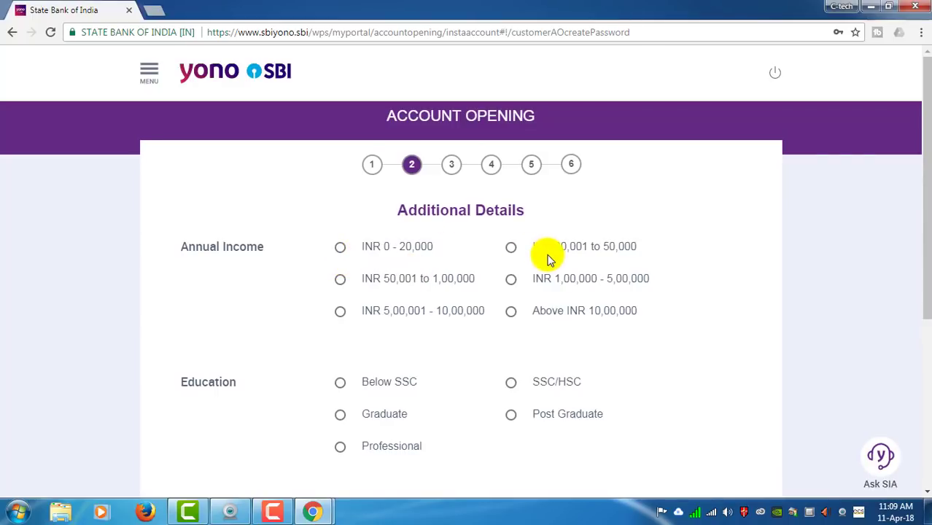
pyautogui.click(508, 249)
pyautogui.scroll(-1, 665, 257)
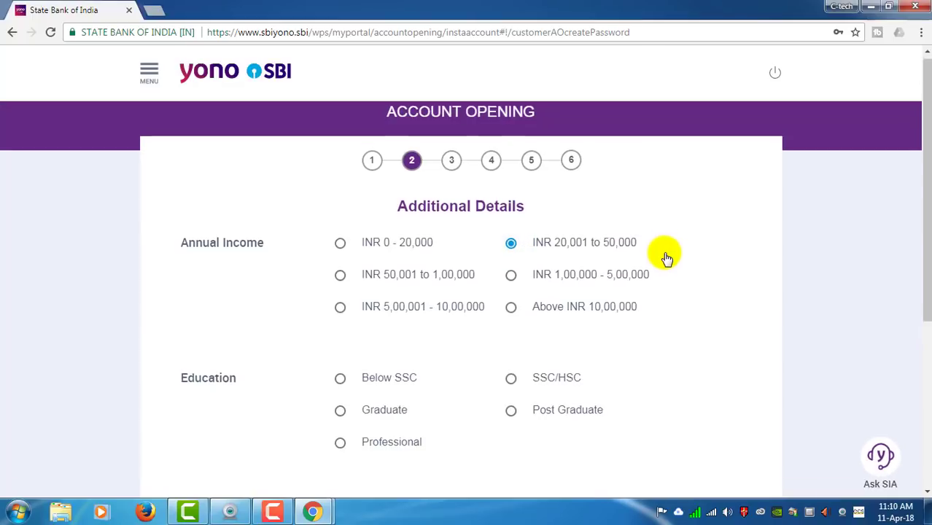
pyautogui.scroll(-1, 539, 292)
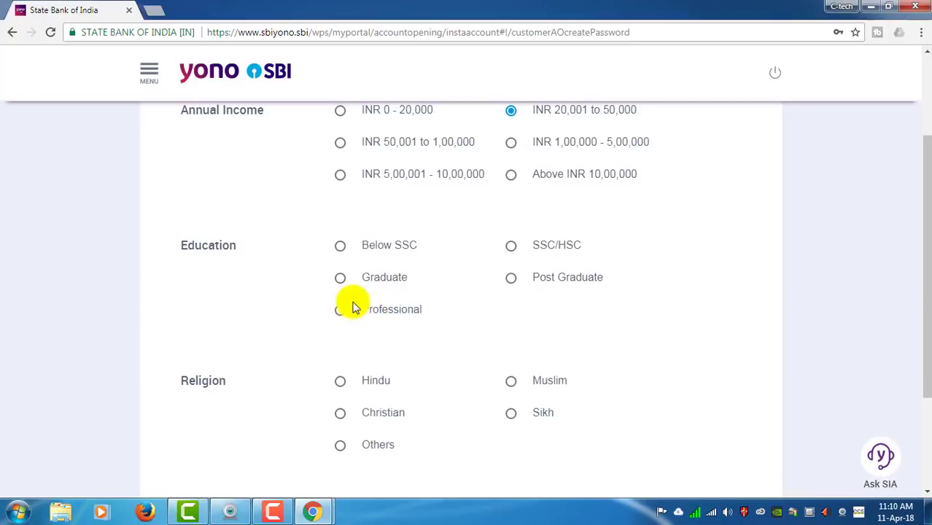
# Set the education to SSC/HSC and the religion to Hindu, and continue to the nominee details.
pyautogui.click(511, 245)
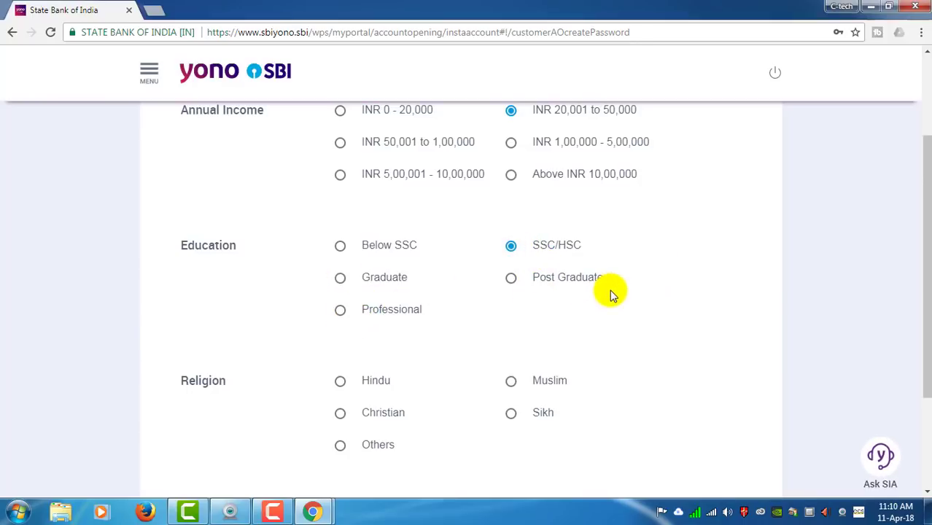
pyautogui.scroll(-2, 609, 289)
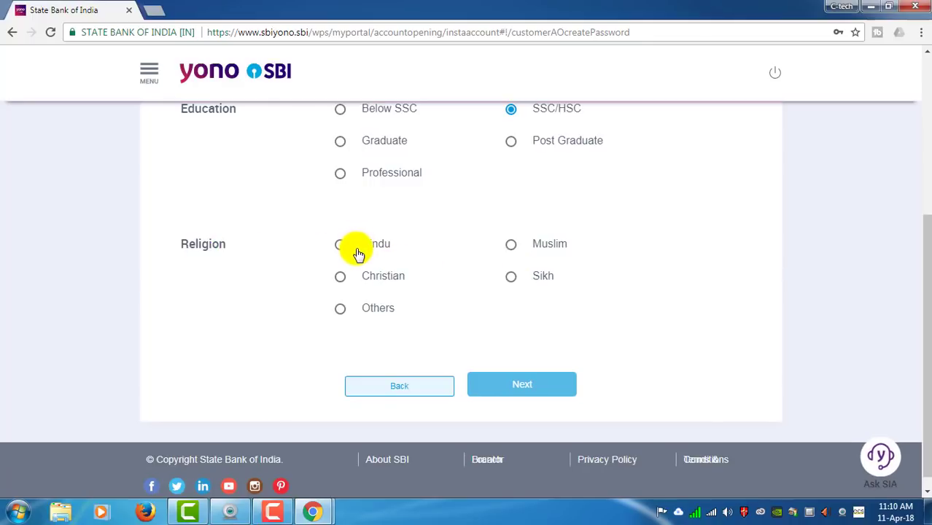
pyautogui.scroll(1, 358, 253)
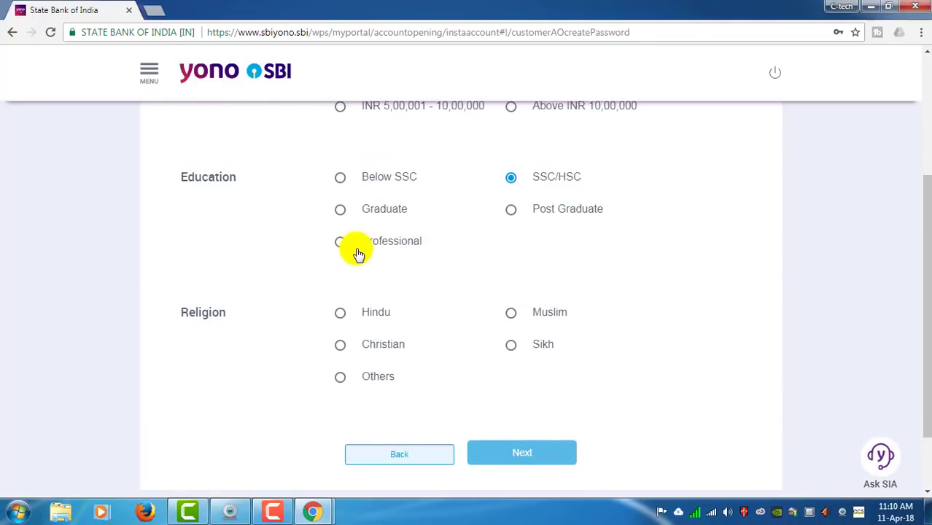
pyautogui.click(346, 312)
pyautogui.scroll(-1, 617, 343)
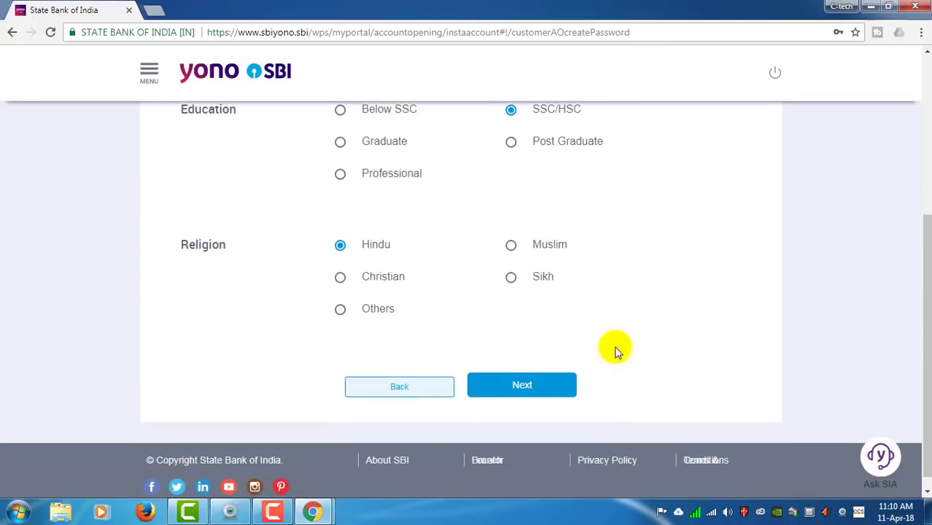
pyautogui.click(516, 385)
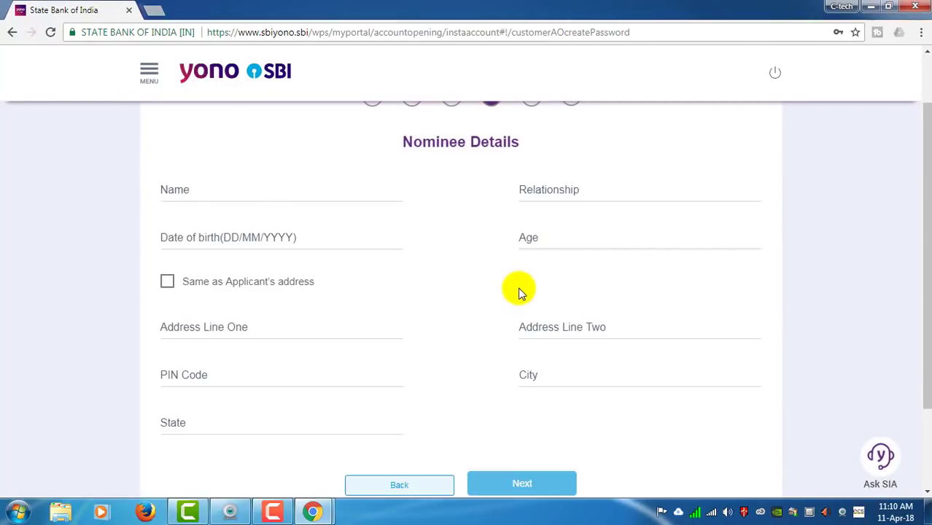
# Use the applicant's address for the nominee and fill in the nominee's name with HUSBAND as the relationship.
pyautogui.scroll(1, 496, 313)
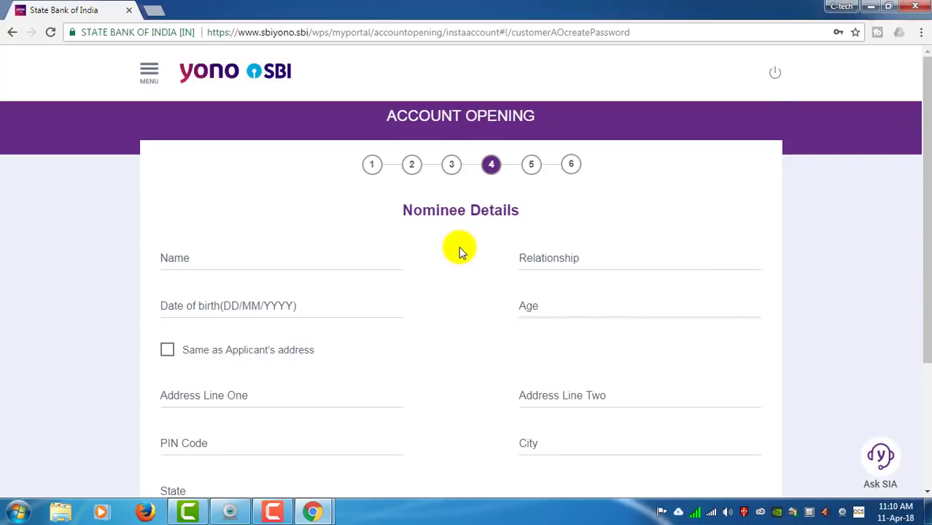
pyautogui.scroll(-3, 459, 251)
pyautogui.click(510, 374)
pyautogui.scroll(3, 436, 322)
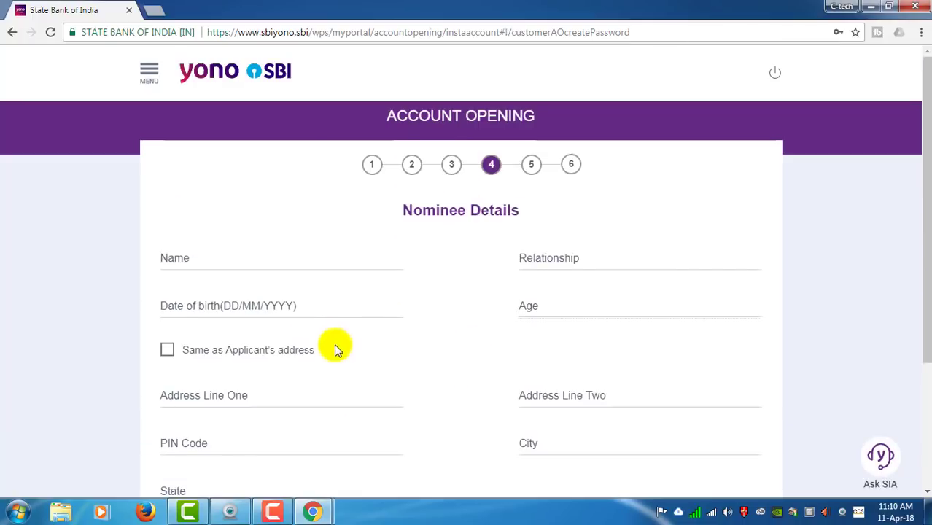
pyautogui.click(165, 355)
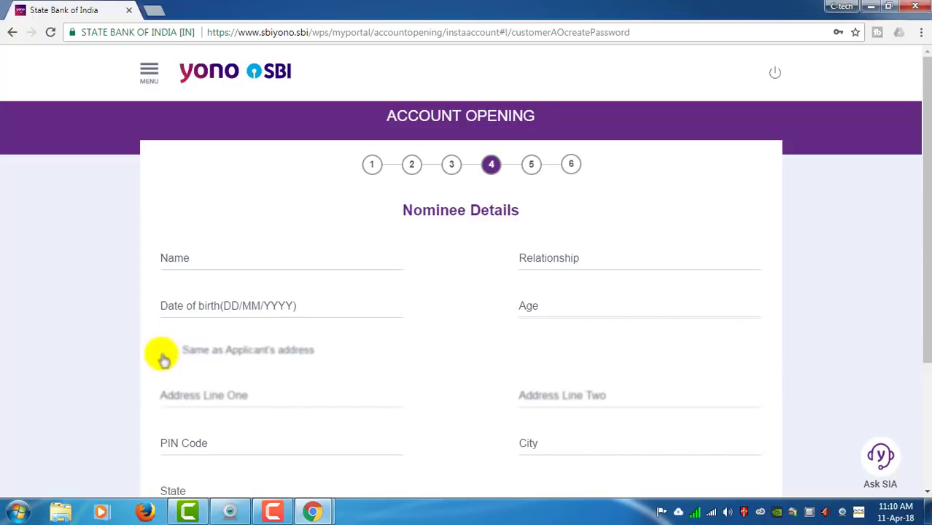
pyautogui.scroll(-2, 409, 398)
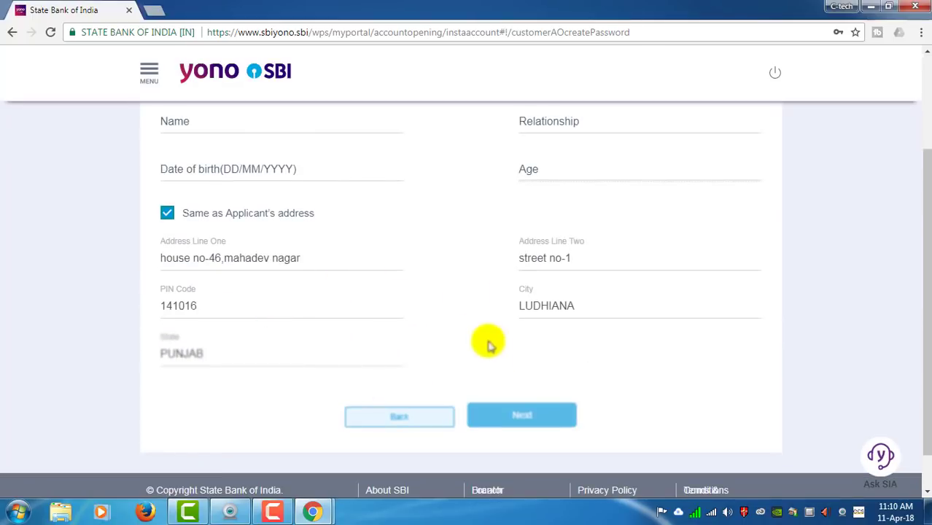
pyautogui.scroll(2, 287, 339)
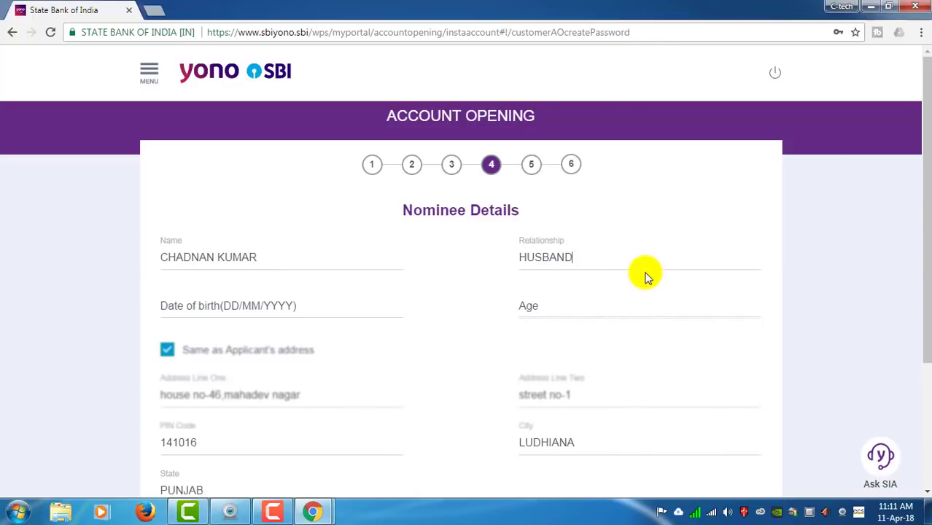
# Pick the nominee's date of birth from the calendar and submit the nominee details.
pyautogui.click(208, 307)
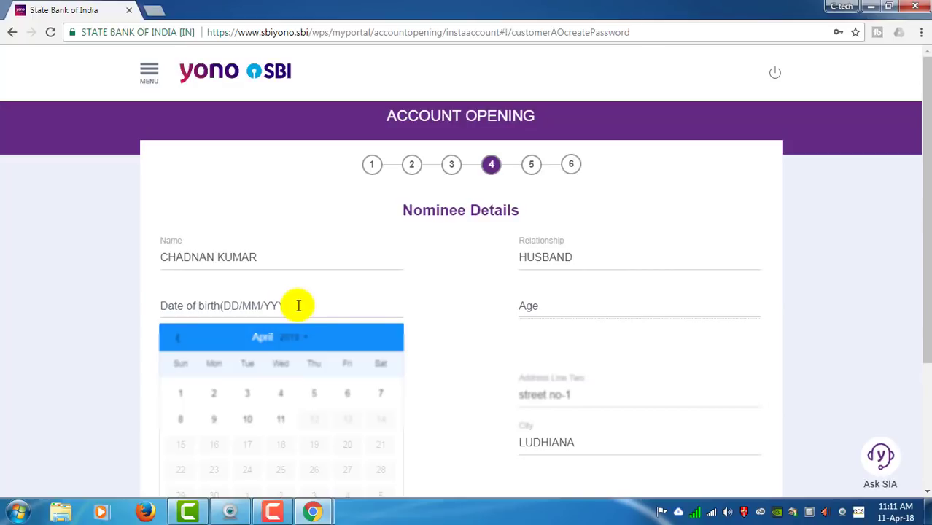
pyautogui.click(301, 340)
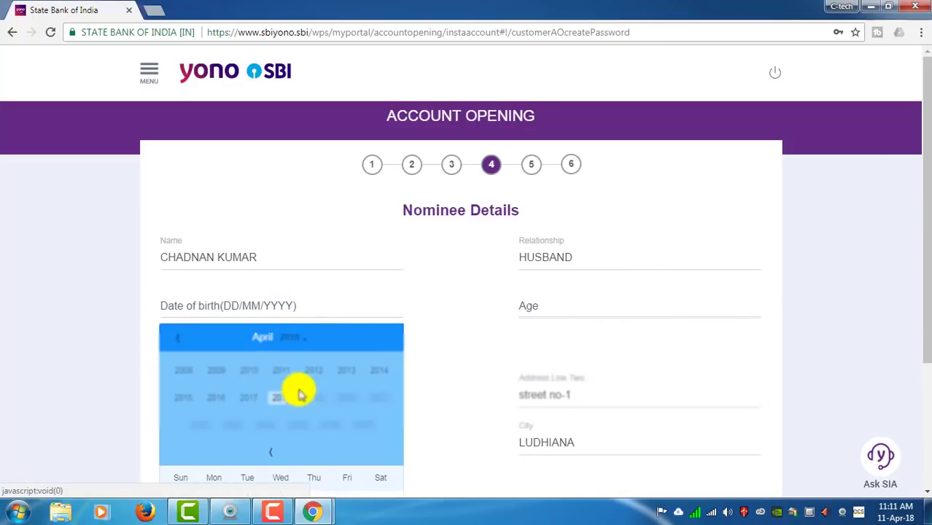
pyautogui.click(180, 340)
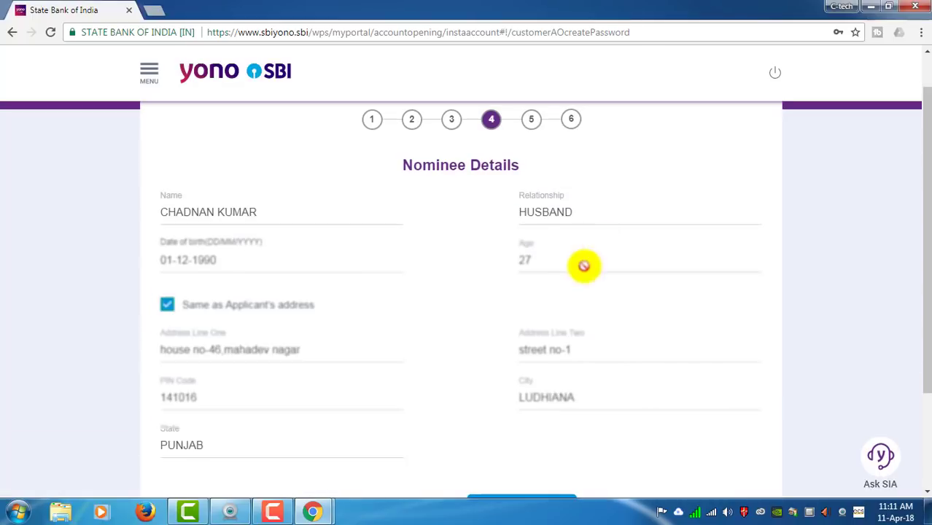
pyautogui.scroll(-1, 554, 269)
pyautogui.click(516, 434)
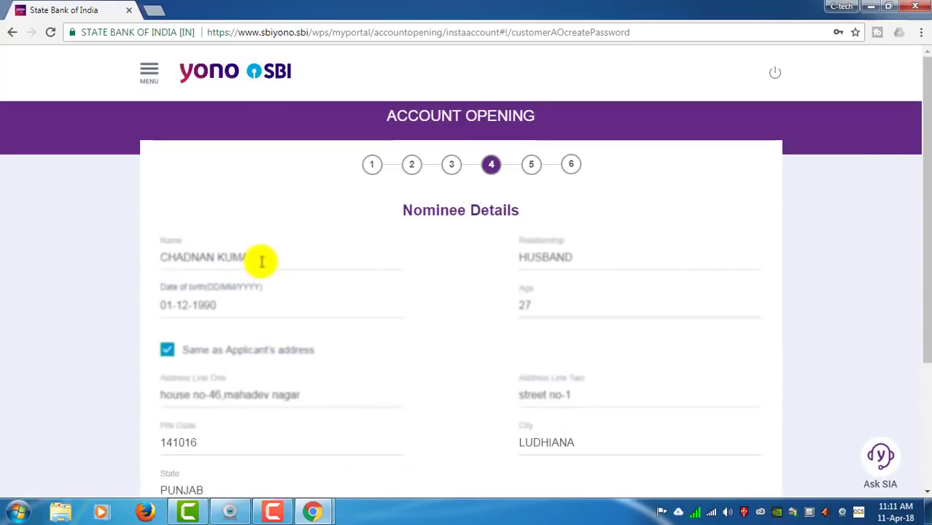
pyautogui.scroll(-1, 568, 377)
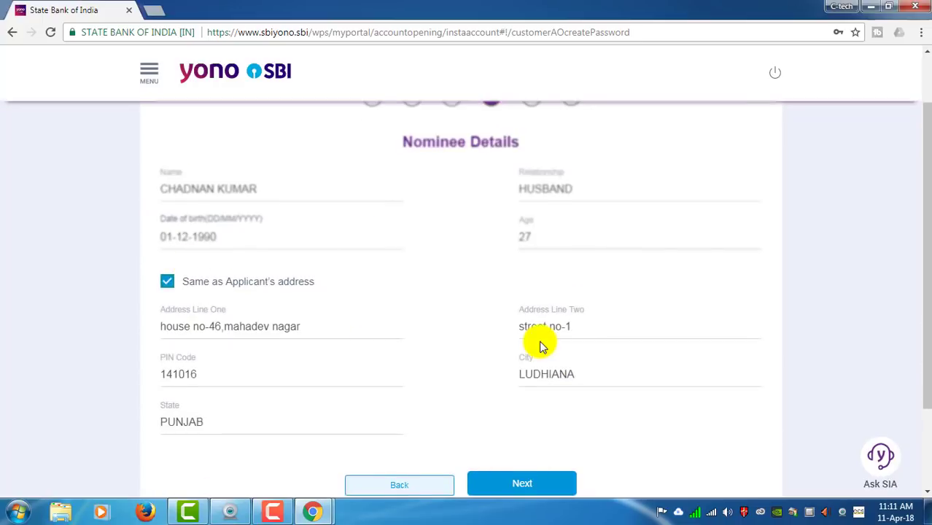
pyautogui.scroll(-2, 541, 347)
pyautogui.click(514, 376)
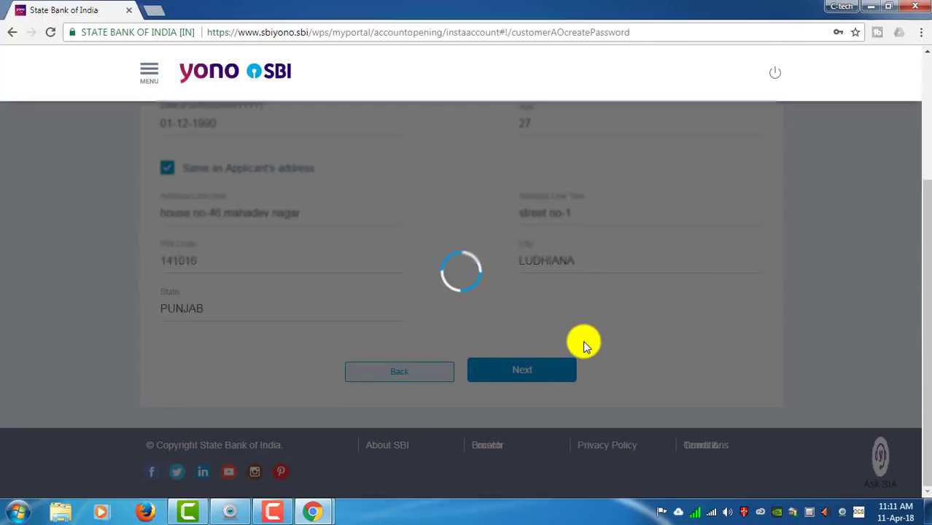
# Find the home branch by locality name HERO NAGAR, select HERO NAGAR (LUDHIANA), and continue.
pyautogui.scroll(1, 553, 240)
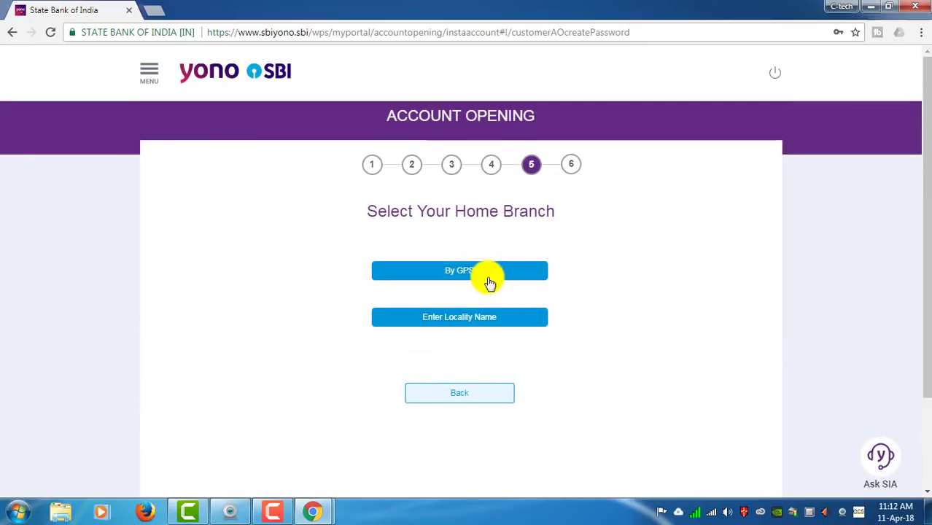
pyautogui.click(482, 321)
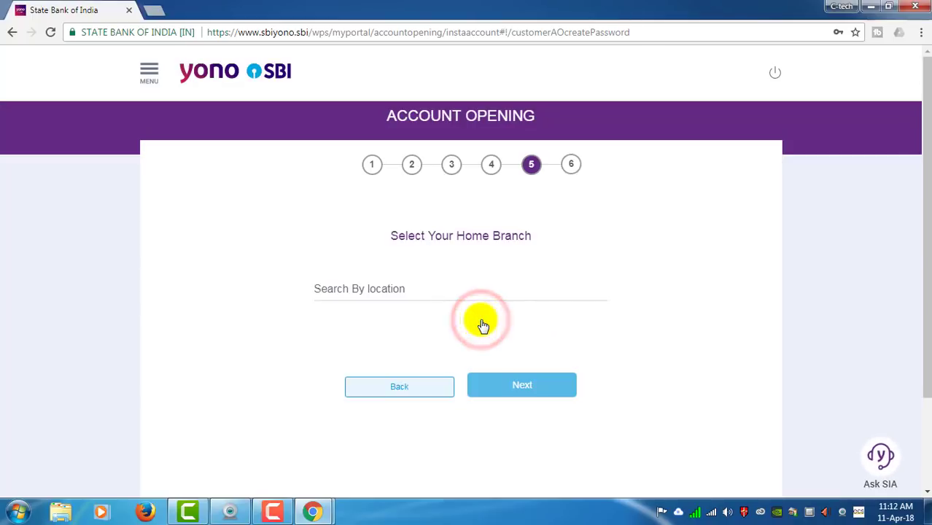
pyautogui.click(449, 292)
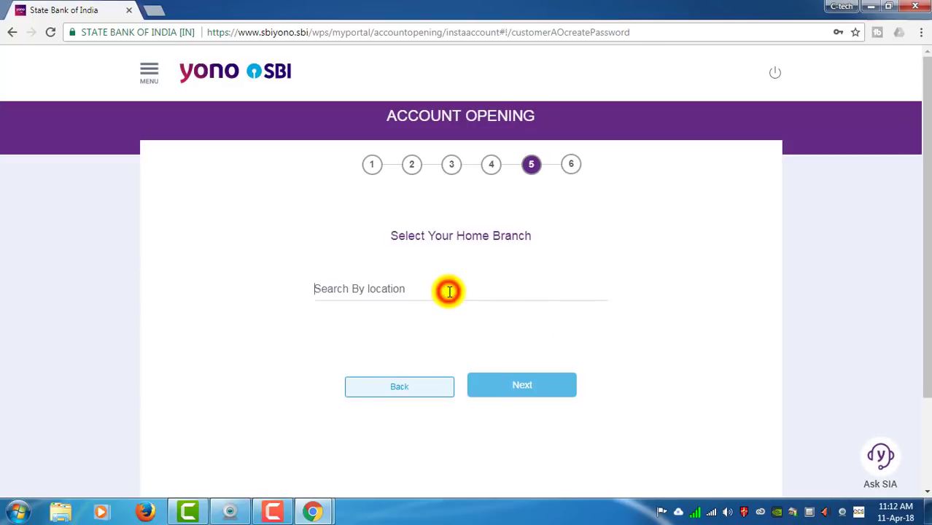
pyautogui.write('HERO NAGAR')
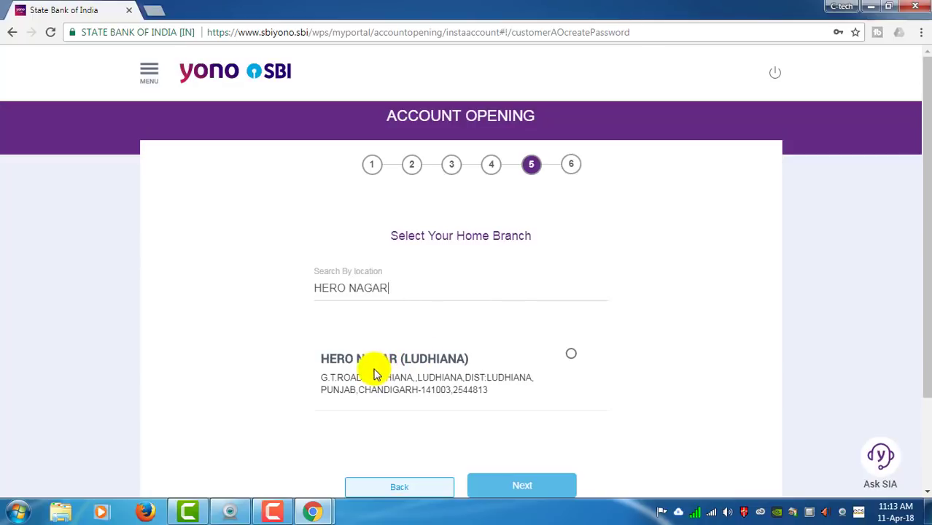
pyautogui.click(572, 353)
pyautogui.scroll(-1, 610, 327)
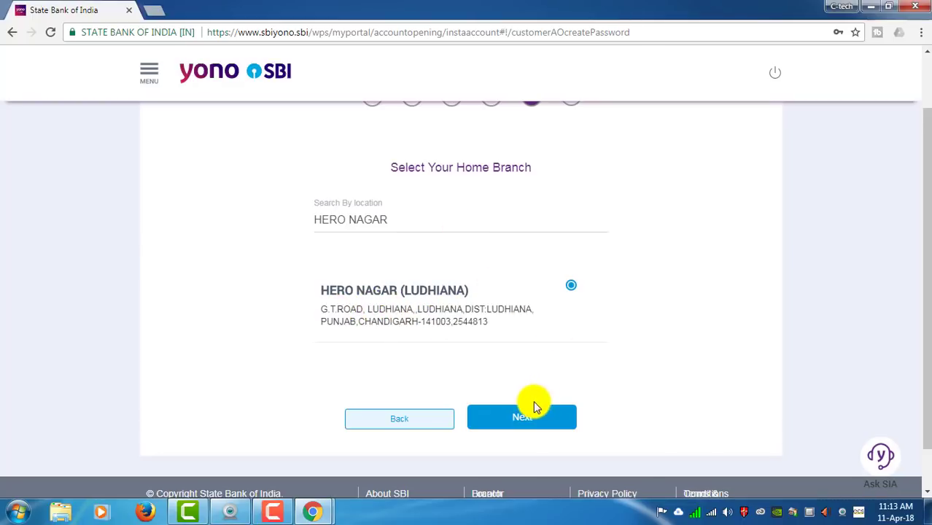
pyautogui.click(508, 427)
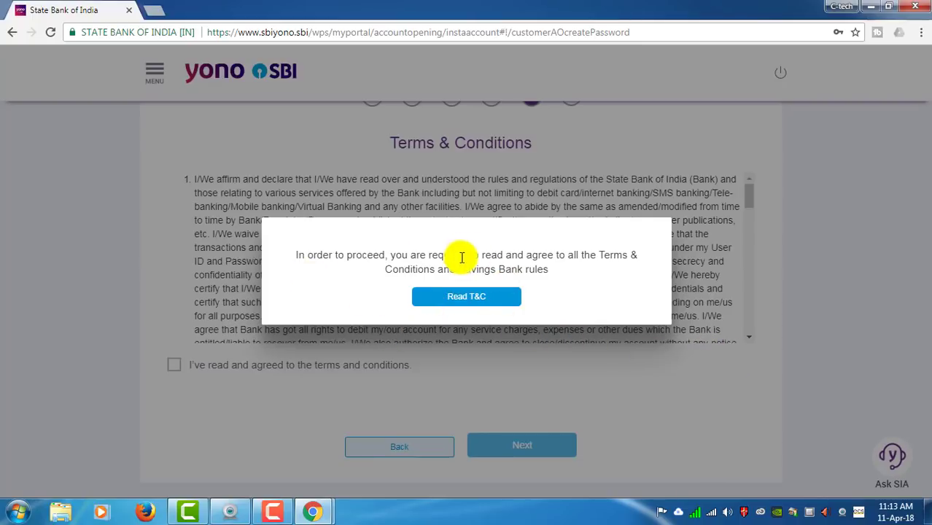
# Read through the account's terms and conditions.
pyautogui.click(452, 297)
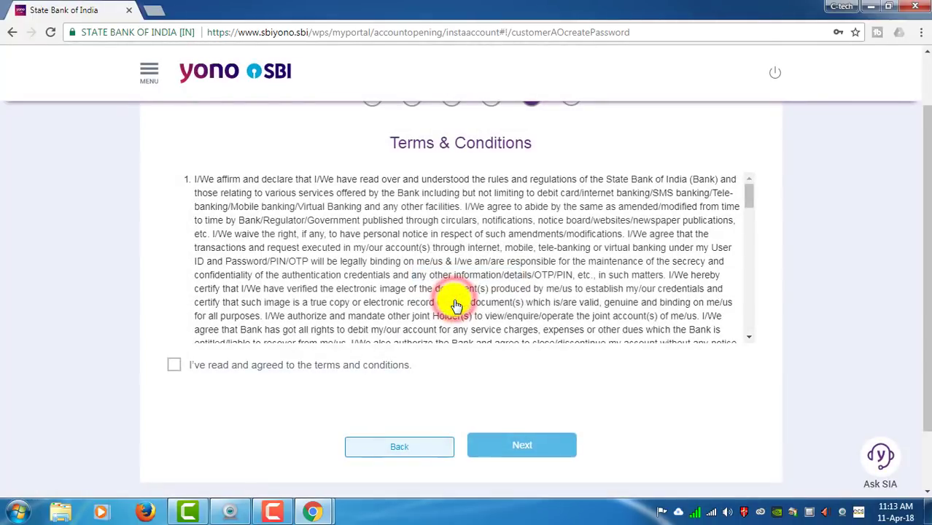
pyautogui.scroll(-10, 520, 264)
pyautogui.scroll(5, 520, 261)
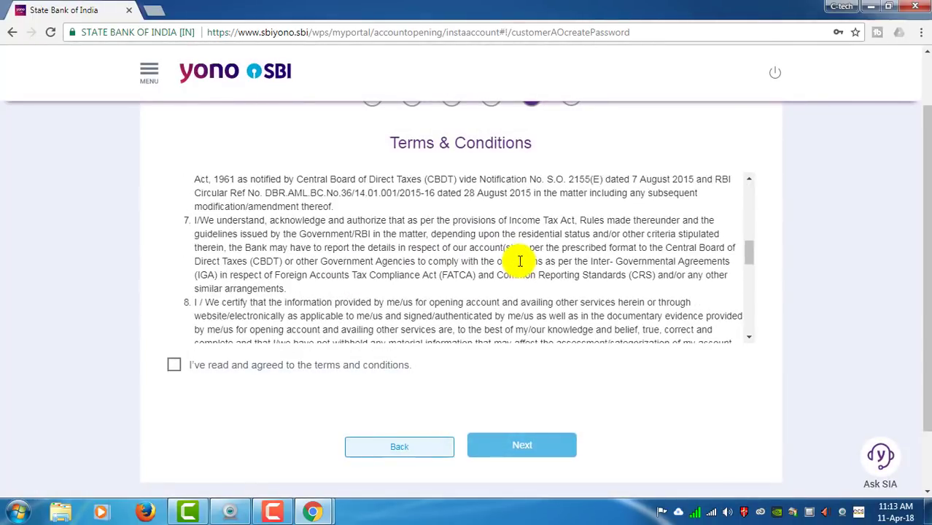
pyautogui.scroll(3, 520, 261)
pyautogui.scroll(-5, 520, 261)
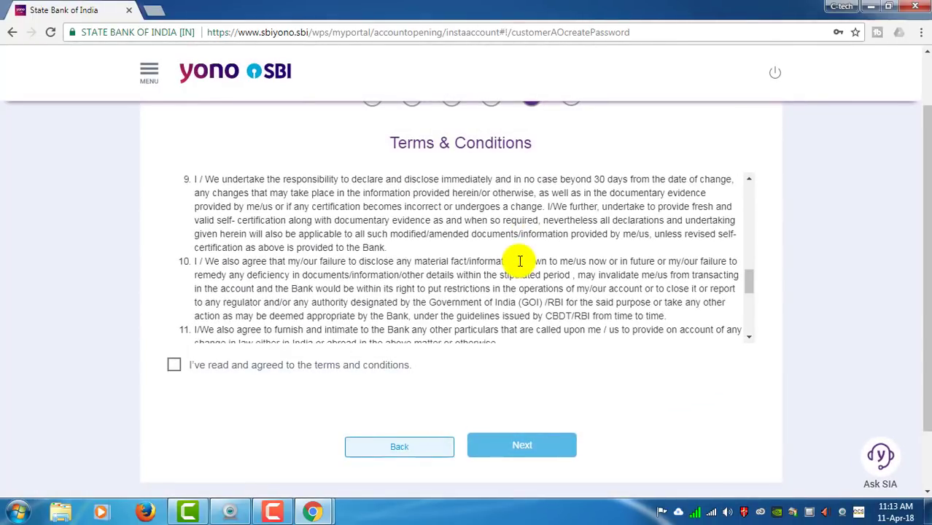
pyautogui.scroll(6, 520, 261)
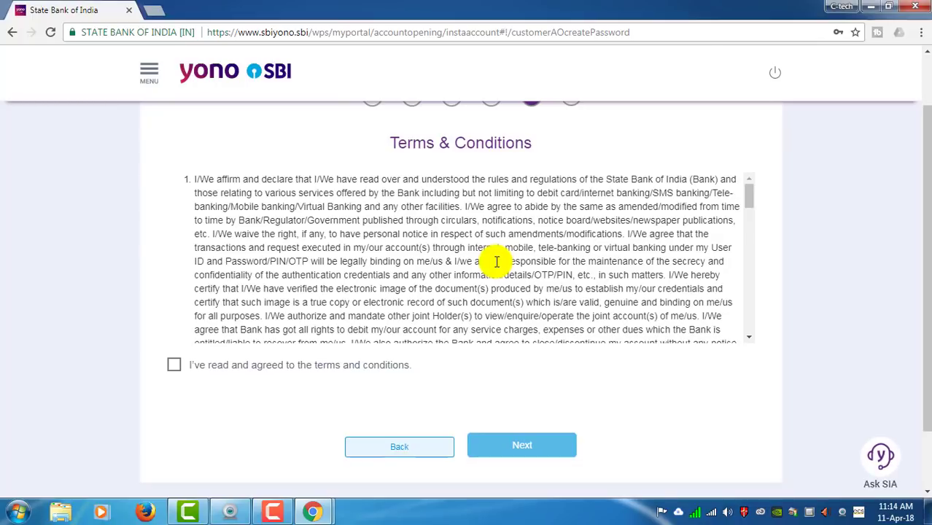
pyautogui.scroll(1, 496, 261)
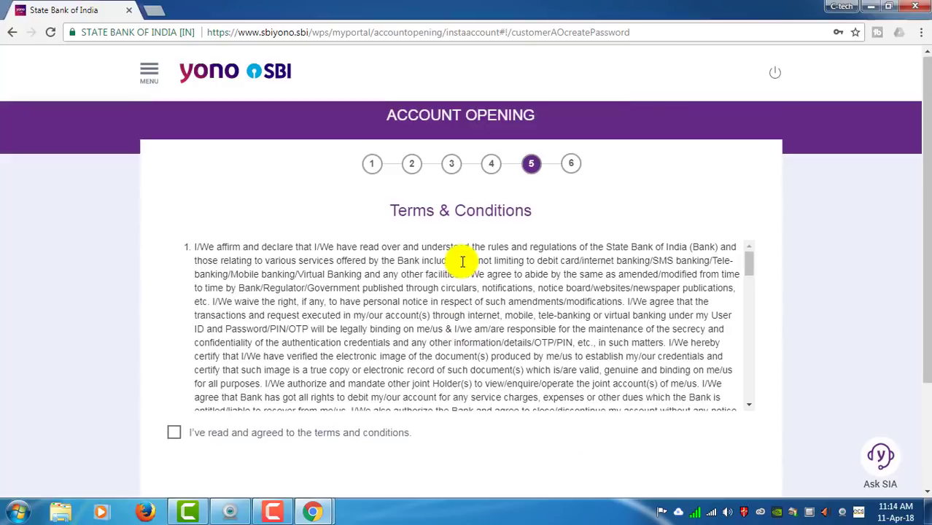
pyautogui.scroll(-4, 481, 292)
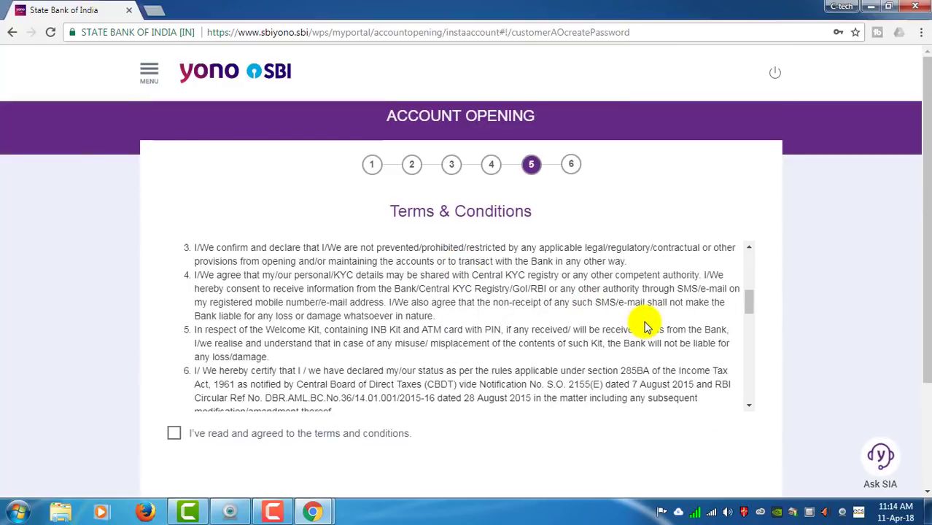
pyautogui.scroll(-1, 645, 322)
# Agree to the terms and conditions, give consent to receive promotional information, and continue to OTP verification.
pyautogui.click(173, 433)
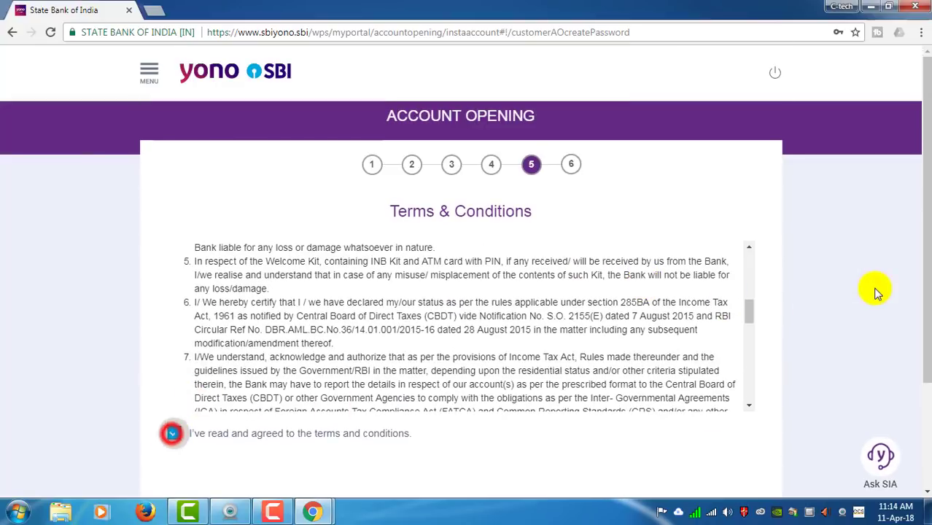
pyautogui.scroll(-2, 873, 288)
pyautogui.click(548, 370)
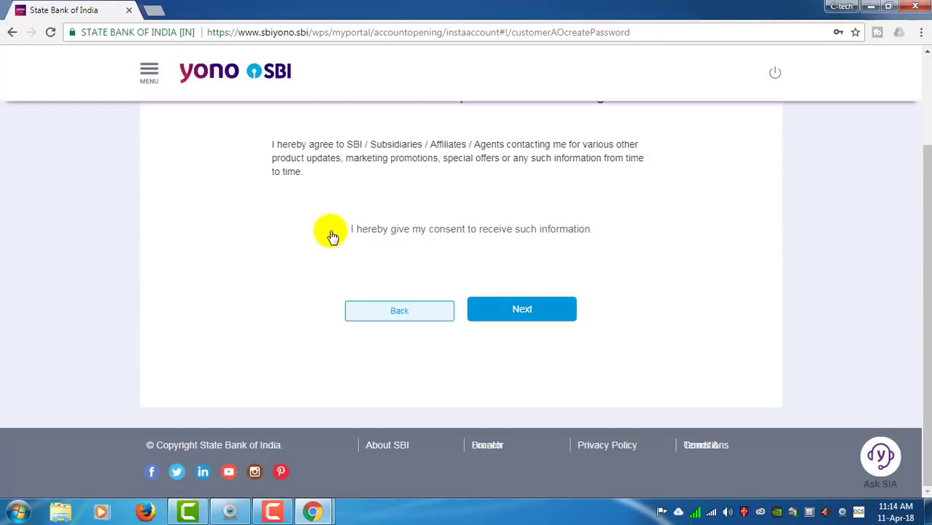
pyautogui.click(334, 232)
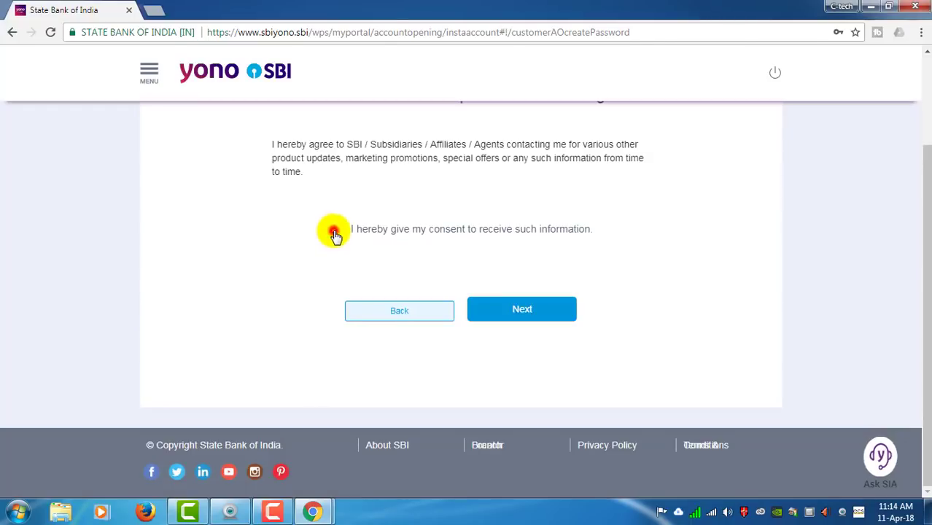
pyautogui.click(529, 311)
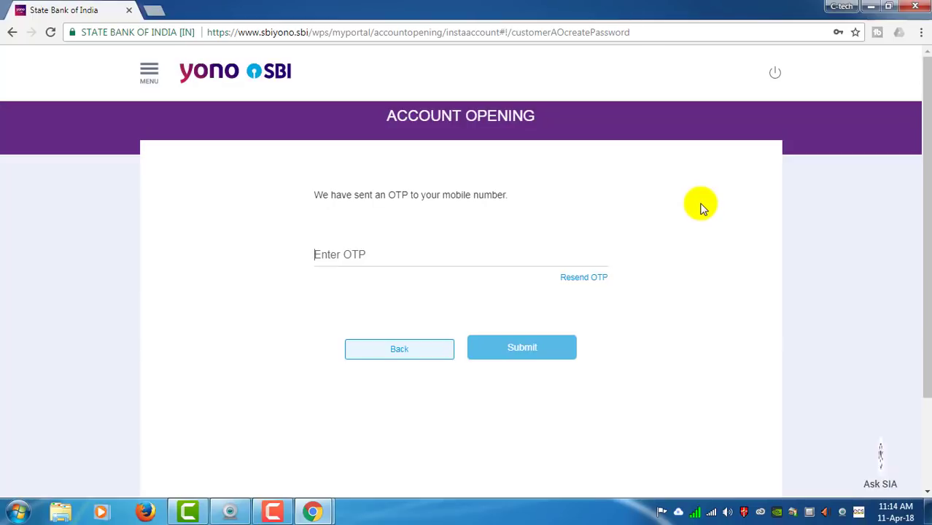
# Enter the OTP sent to the mobile number and submit it.
pyautogui.hotkey('ctrl', 'v')
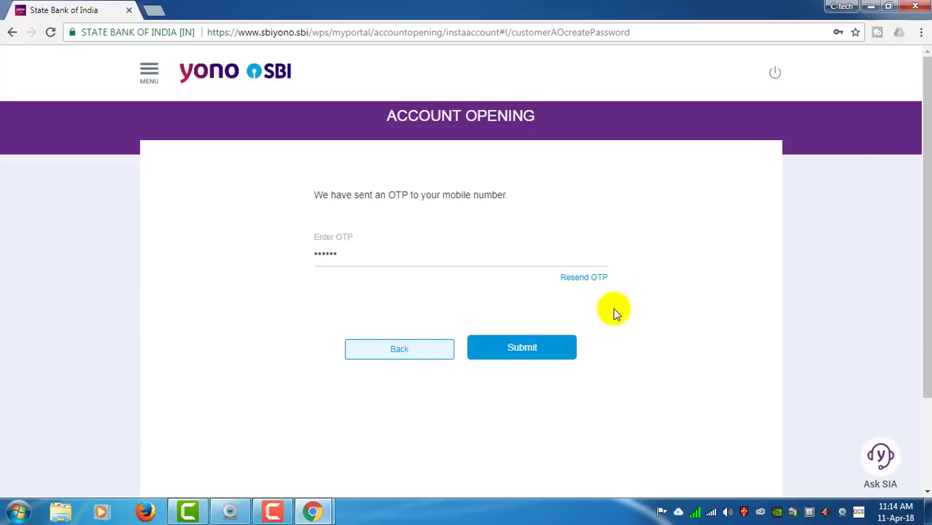
pyautogui.click(554, 341)
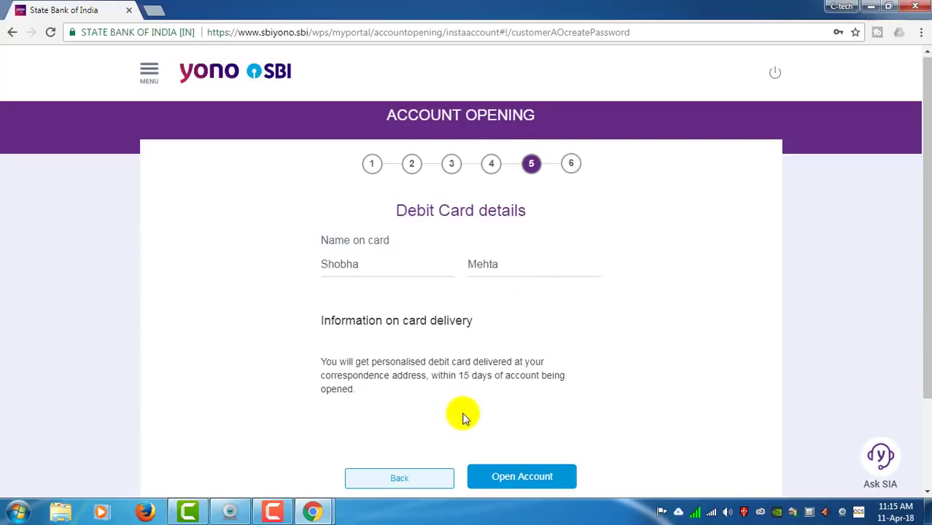
# Review the debit card details, open the account, and finish the application.
pyautogui.scroll(-1, 481, 414)
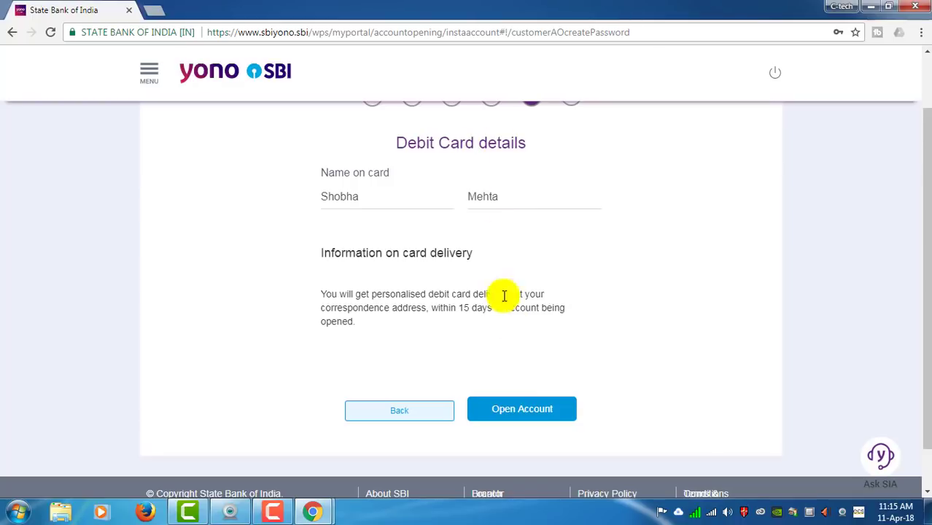
pyautogui.click(525, 411)
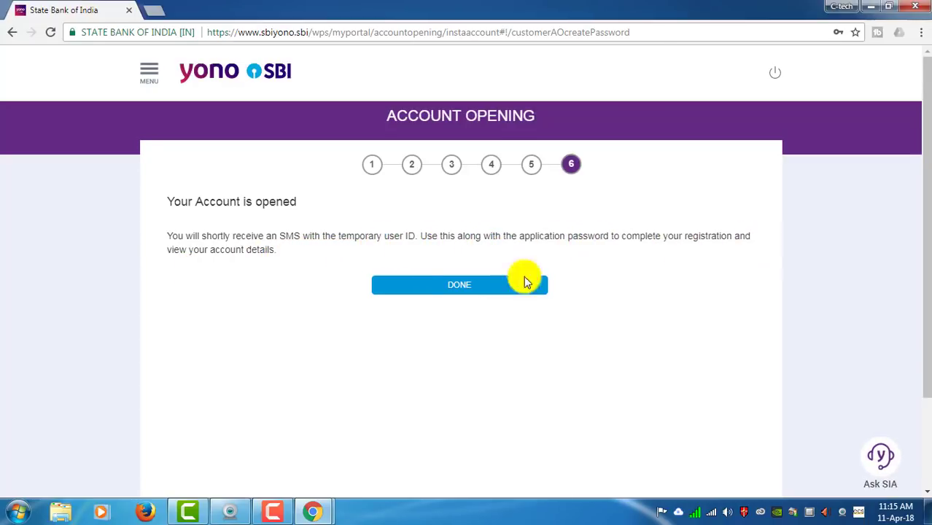
pyautogui.click(488, 289)
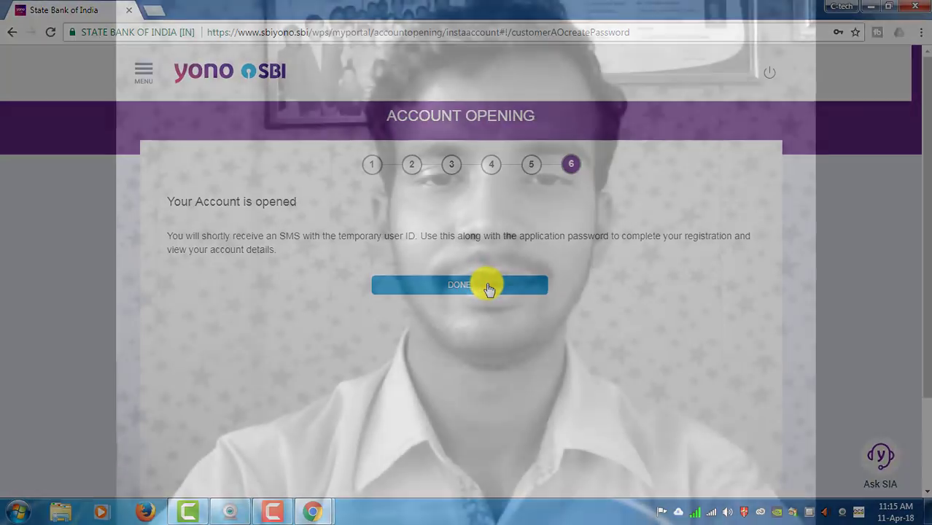